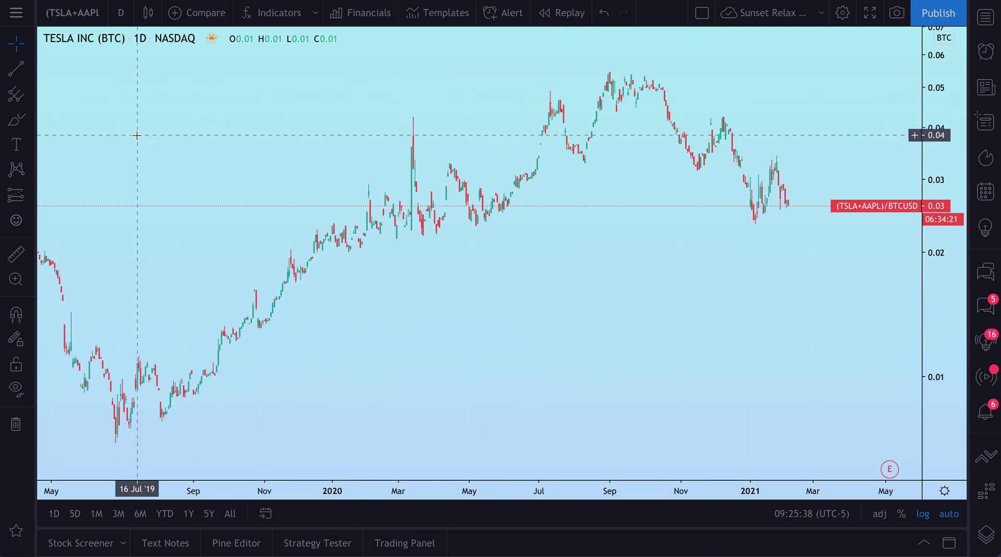
- Replace the (TSLA+AAPL)/BTCUSD symbol with the TSLA+AAPL spread
left_click(77, 14)
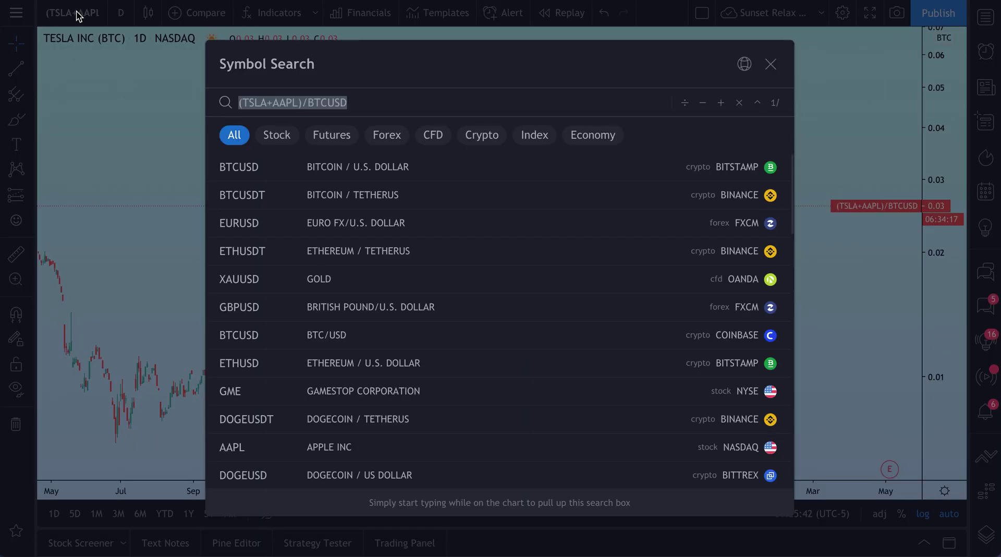
left_click(339, 107)
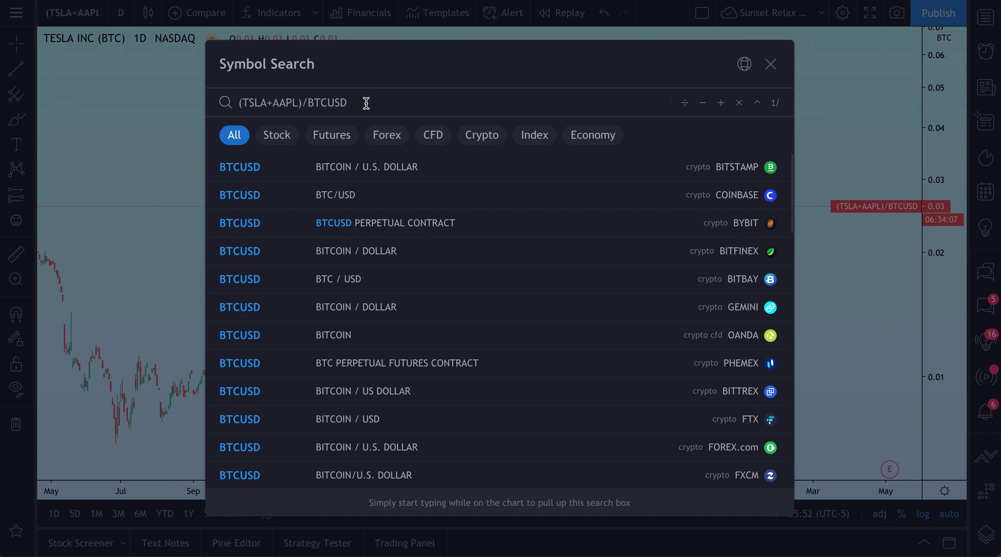
left_click_drag(366, 103, 226, 99)
type("TSLA")
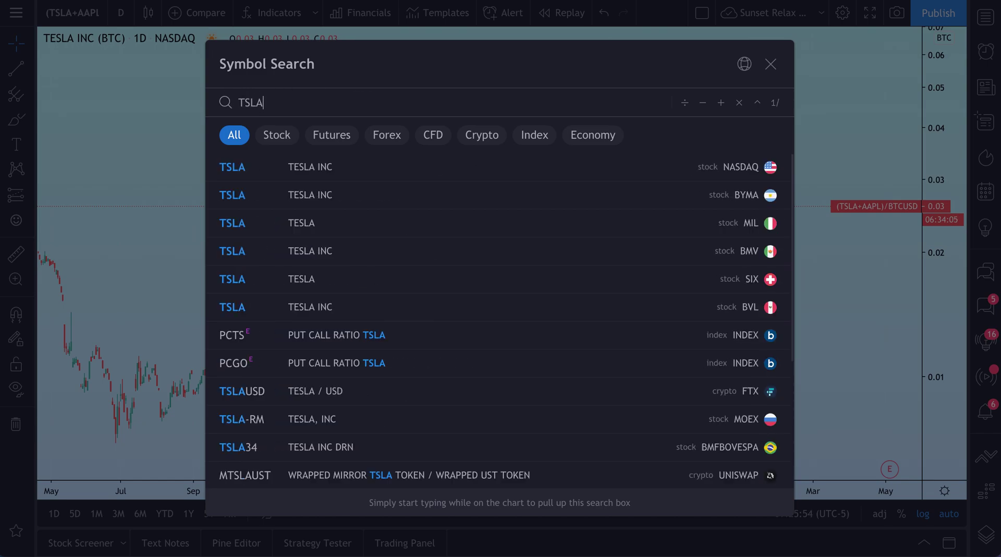
type("+AAPL")
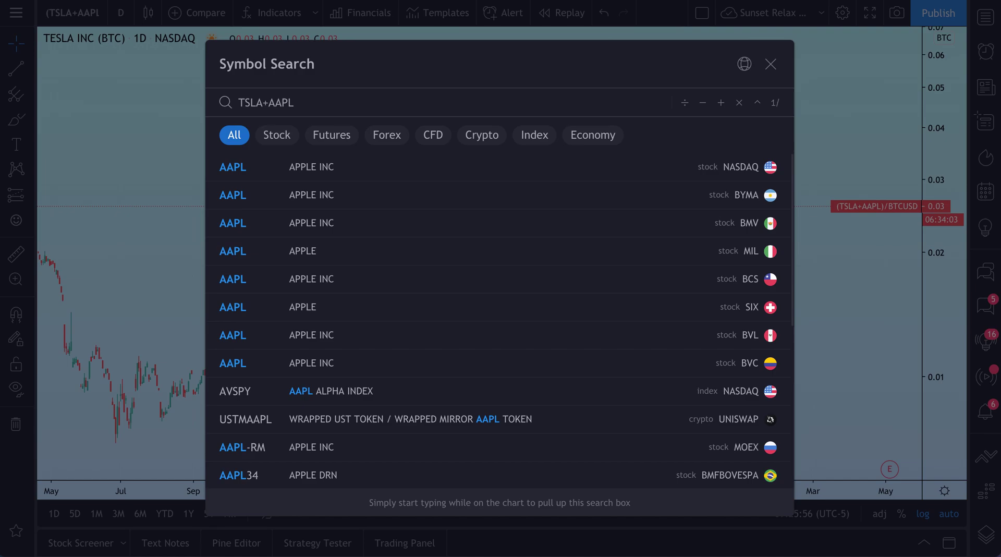
key("Return")
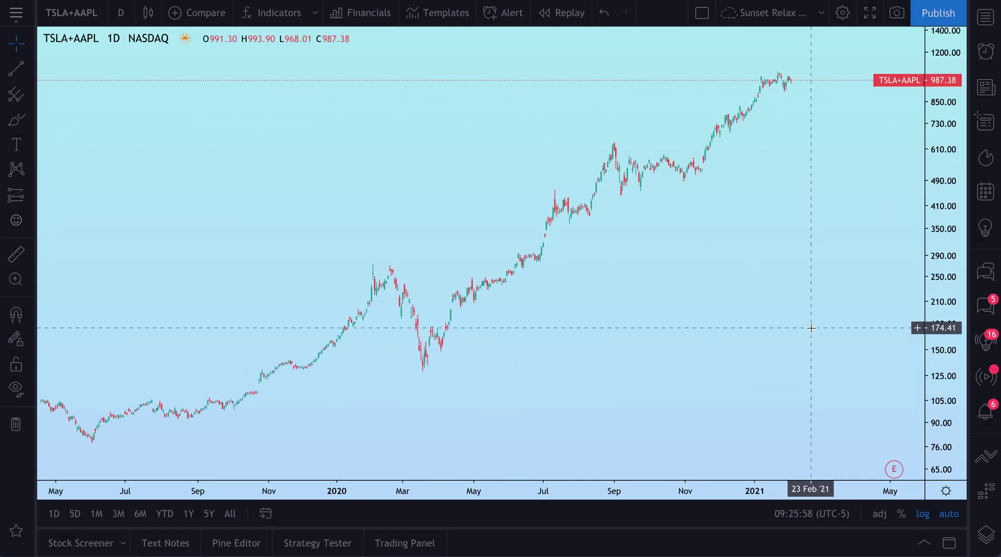
- Switch the TSLA+AAPL chart to a 1-week interval and pan through its history
scroll(763, 256, "up", 3)
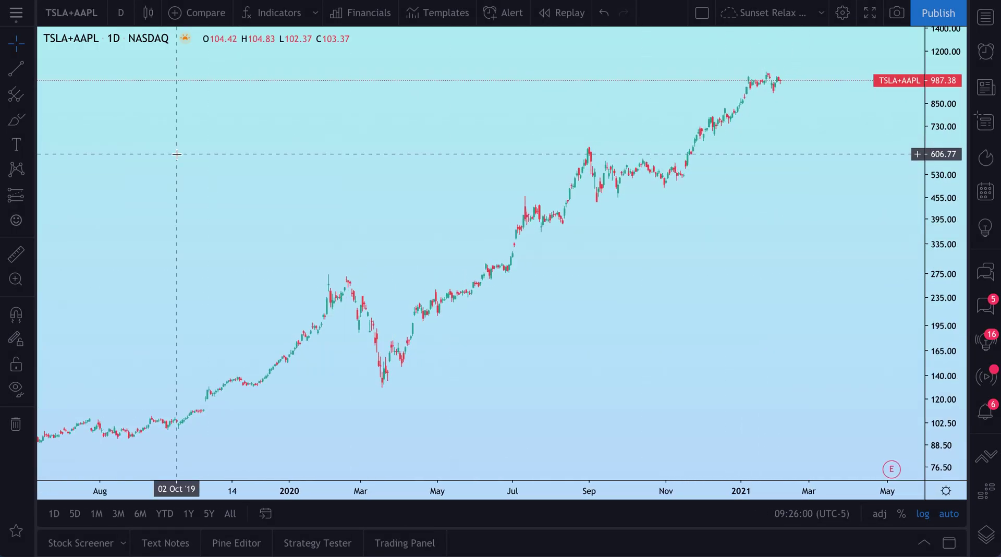
mouse_move(59, 42)
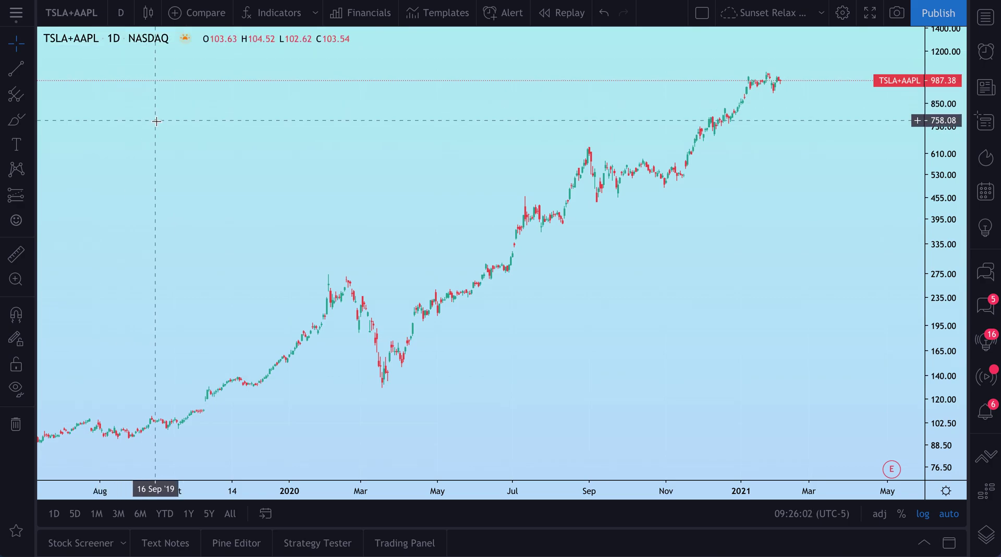
left_click(122, 13)
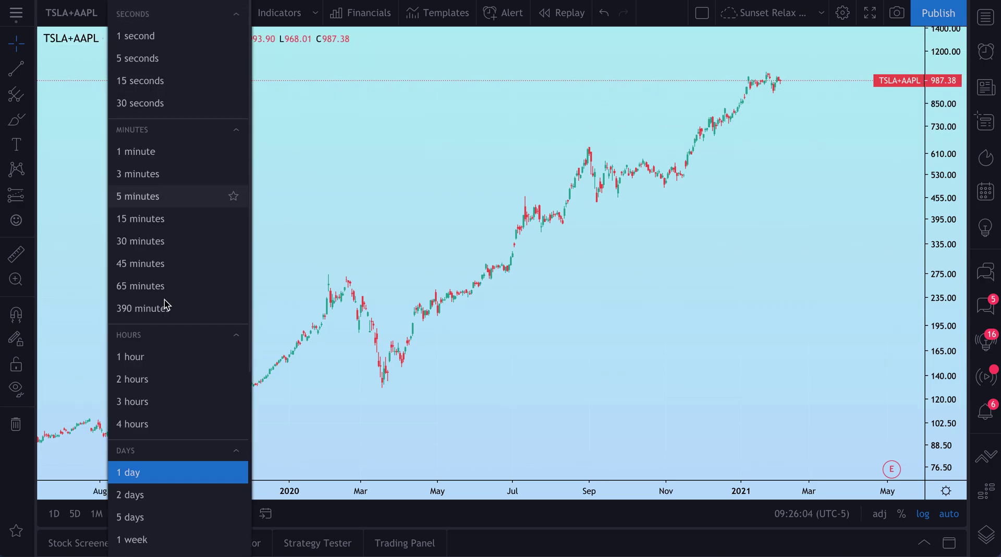
scroll(171, 365, "down", 3)
left_click(169, 400)
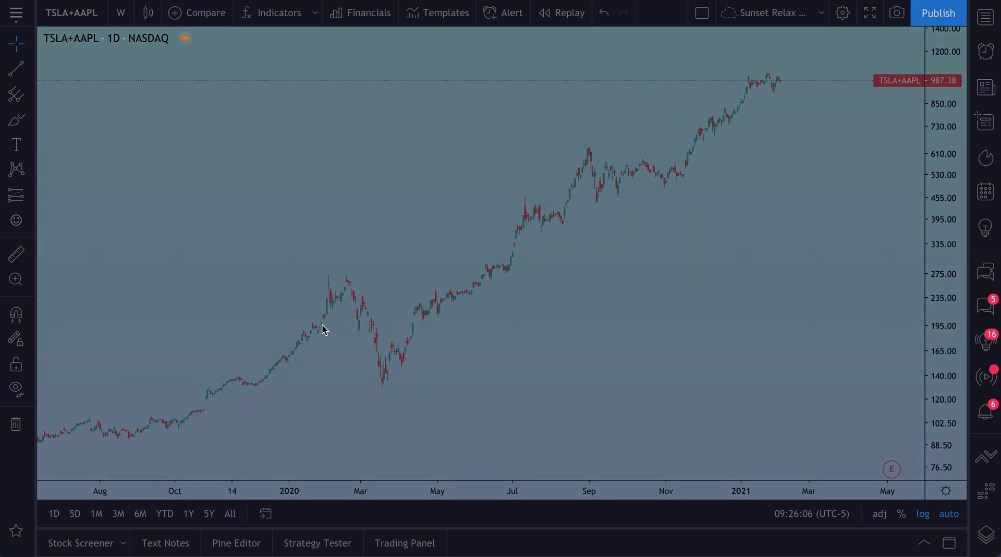
scroll(630, 299, "up", 5)
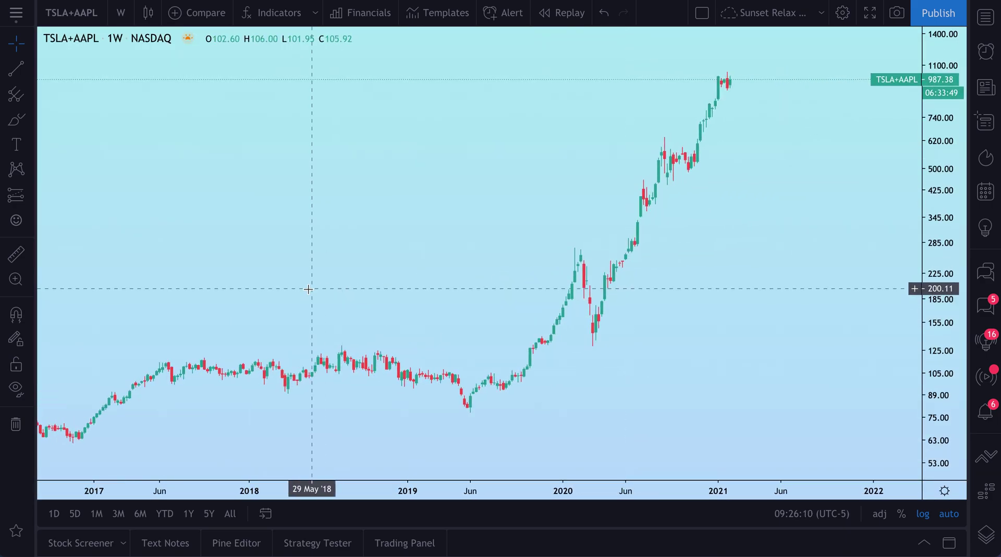
left_click_drag(396, 292, 335, 324)
scroll(410, 247, "up", 3)
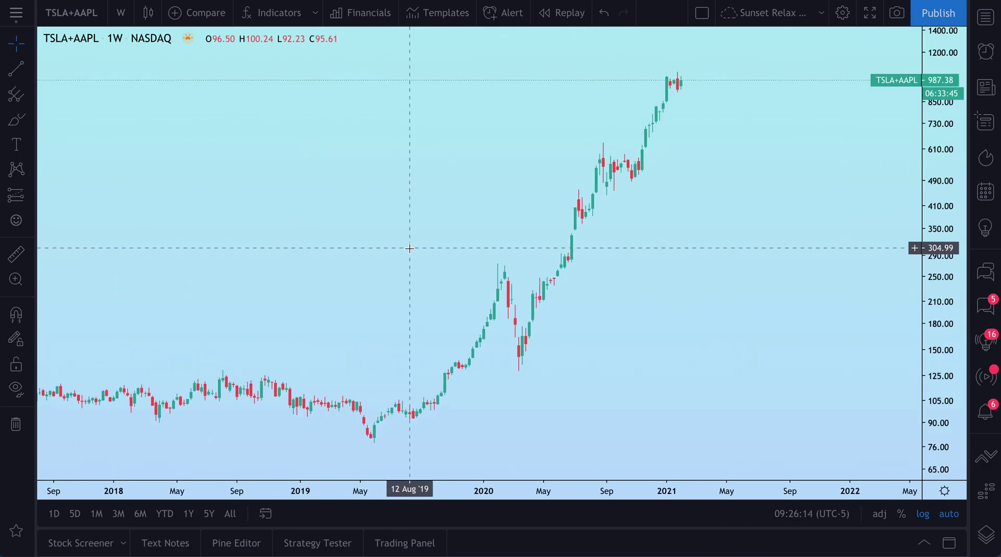
- Try the Line chart style, then return to Candles
left_click(148, 13)
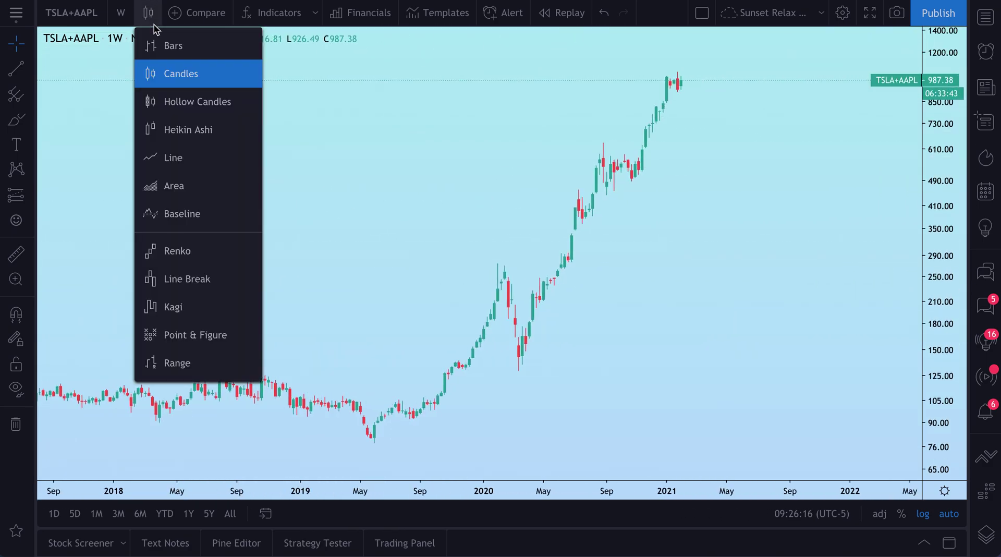
left_click(192, 159)
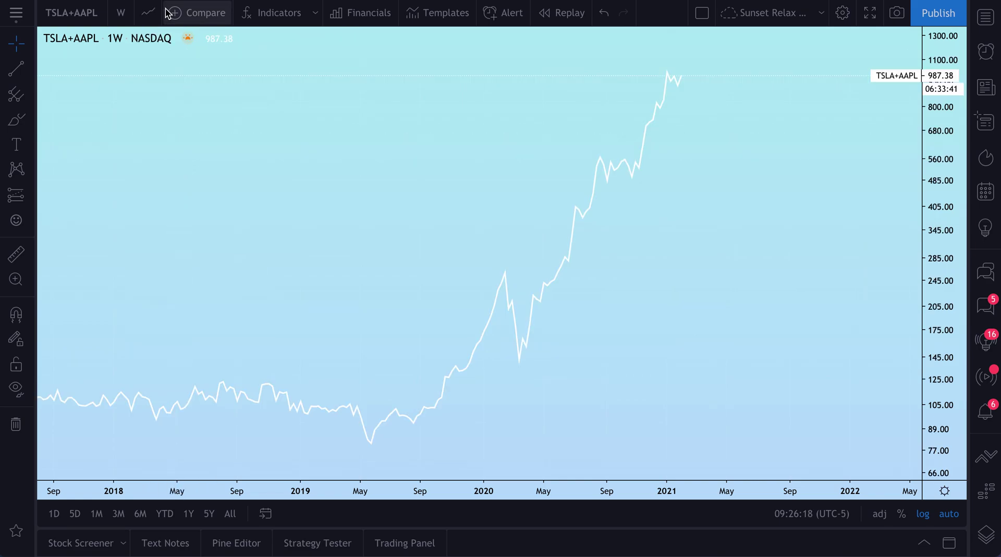
left_click(148, 12)
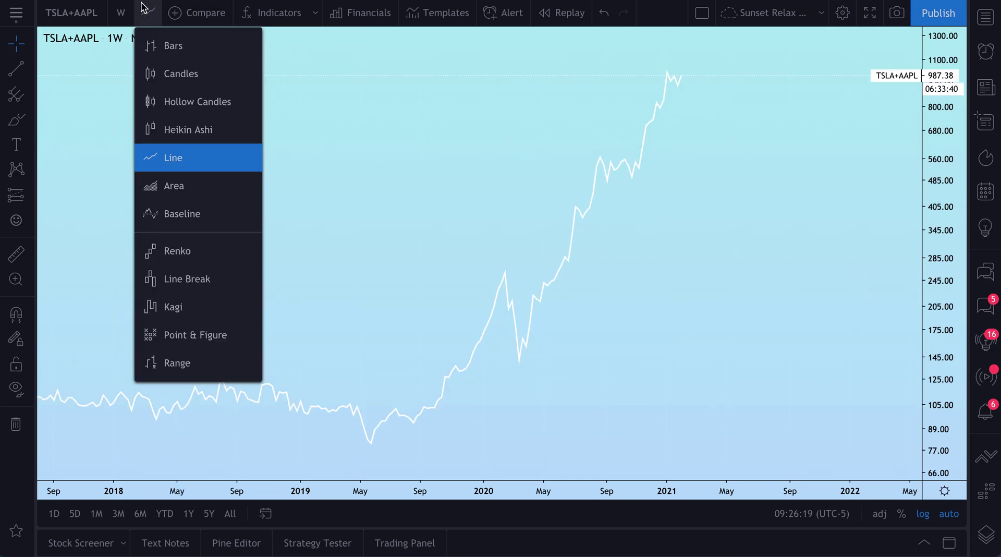
left_click(168, 75)
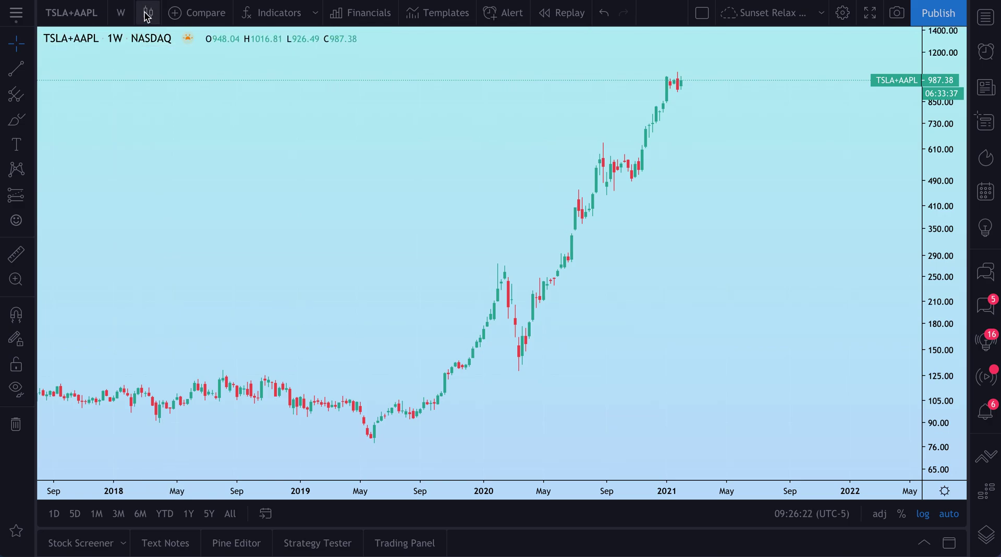
scroll(322, 262, "down", 1)
scroll(322, 262, "up", 1)
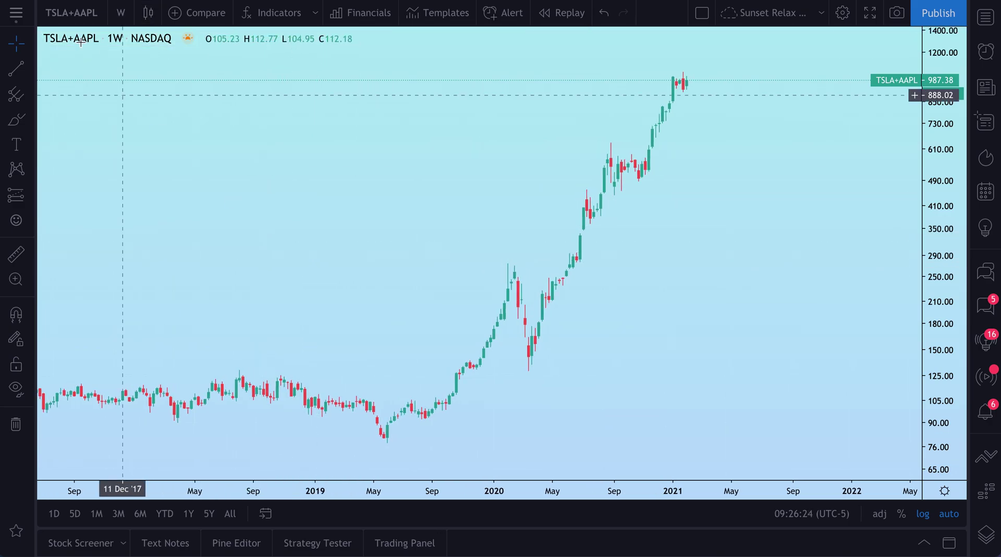
- Load DJI/COMEX:GC1!, the Dow Jones over continuous gold futures, as the chart symbol
left_click(65, 13)
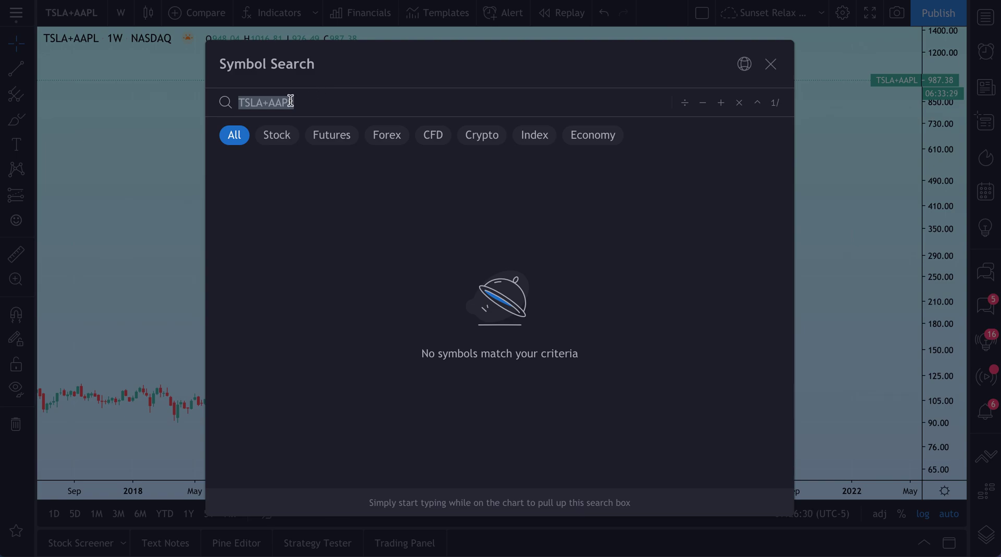
key("BackSpace")
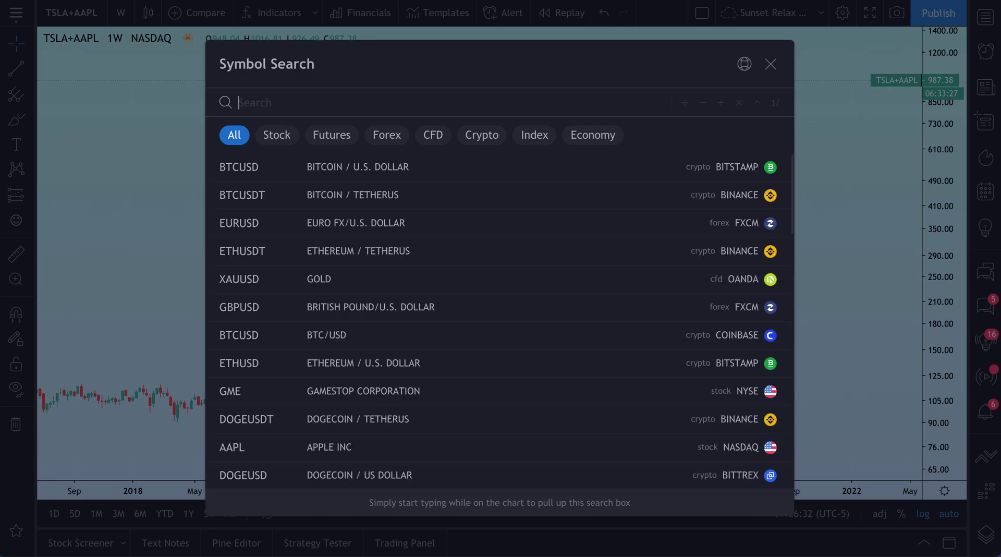
type("DJI")
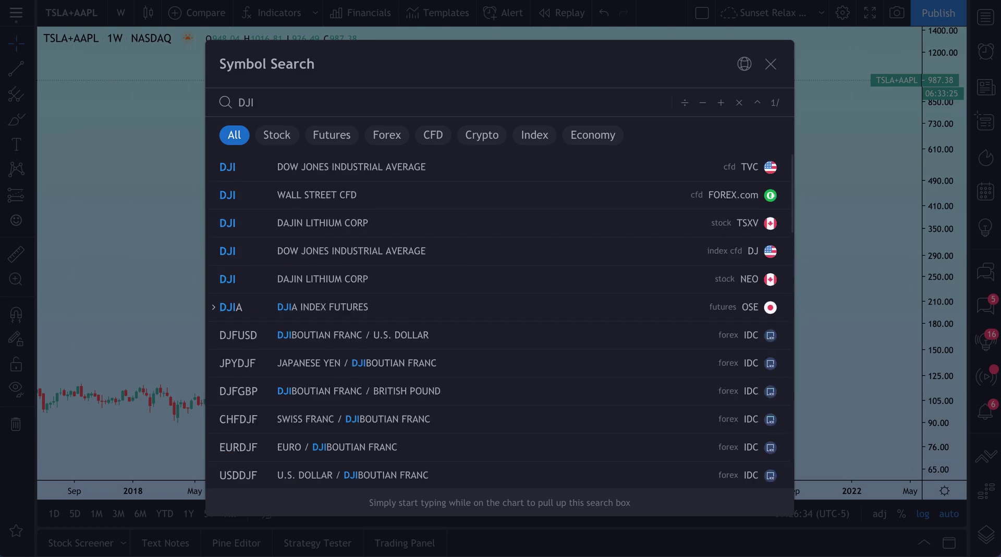
type("/COMEX:GC")
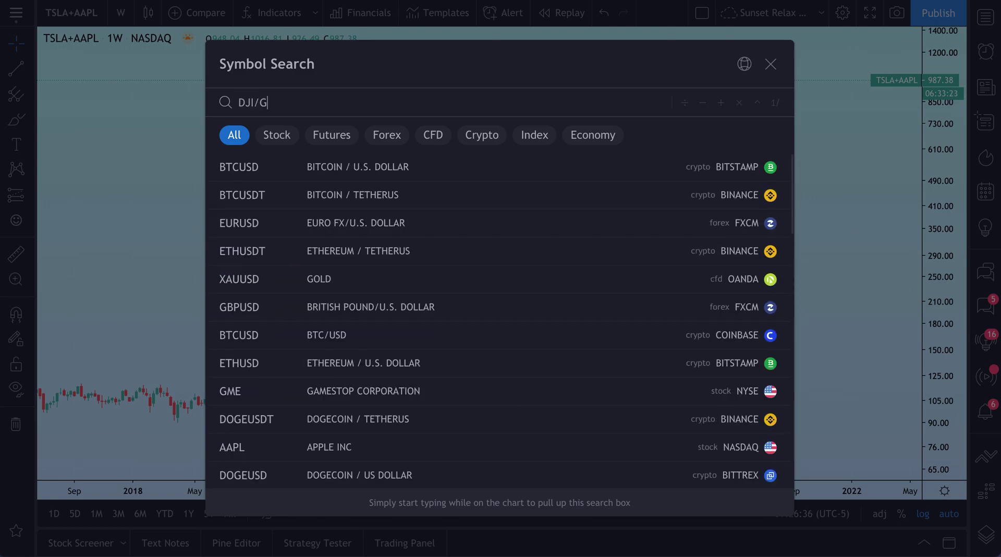
left_click(336, 171)
left_click(337, 197)
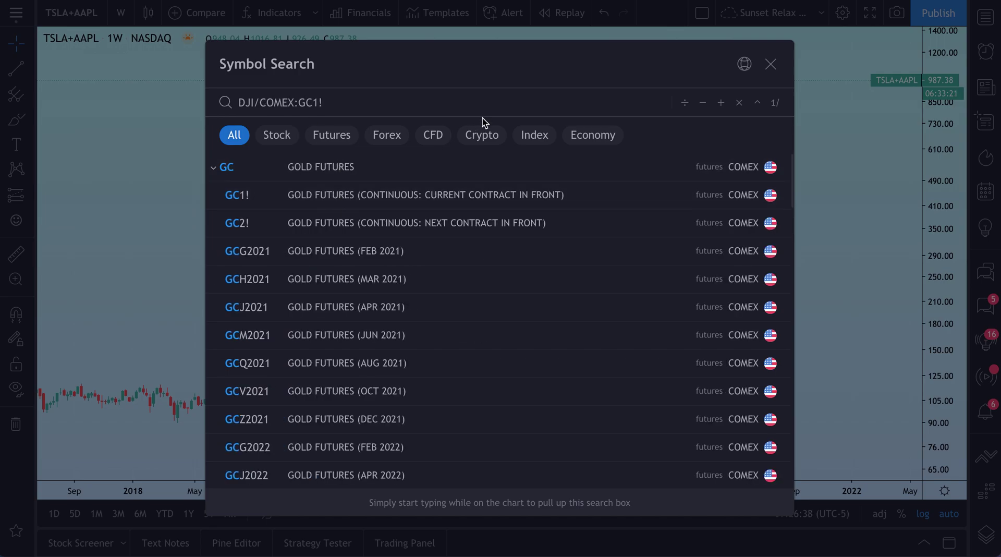
key("Return")
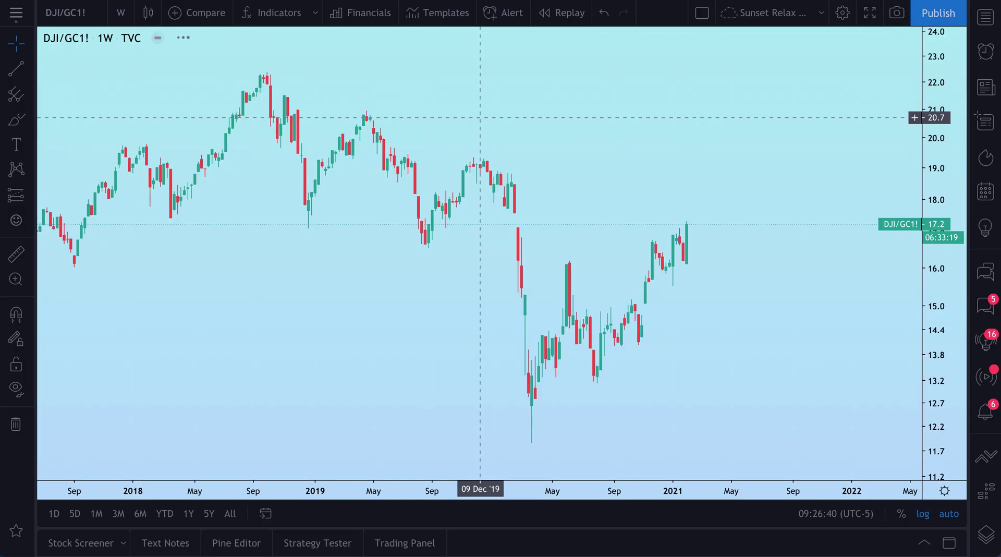
scroll(476, 200, "down", 4)
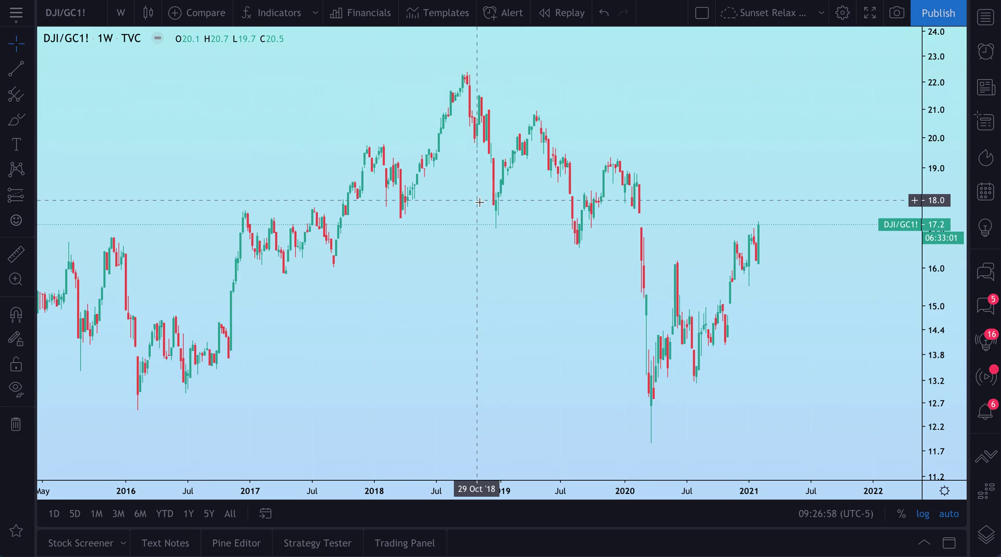
scroll(501, 219, "down", 5)
- Set the DJI/GC1! chart to a 1-month interval
left_click(128, 16)
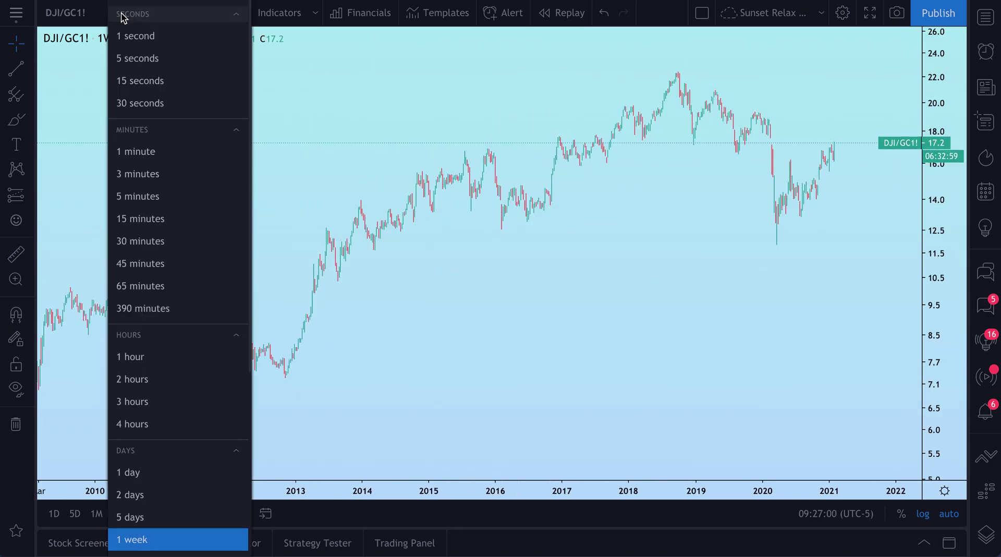
scroll(151, 469, "down", 3)
left_click(161, 453)
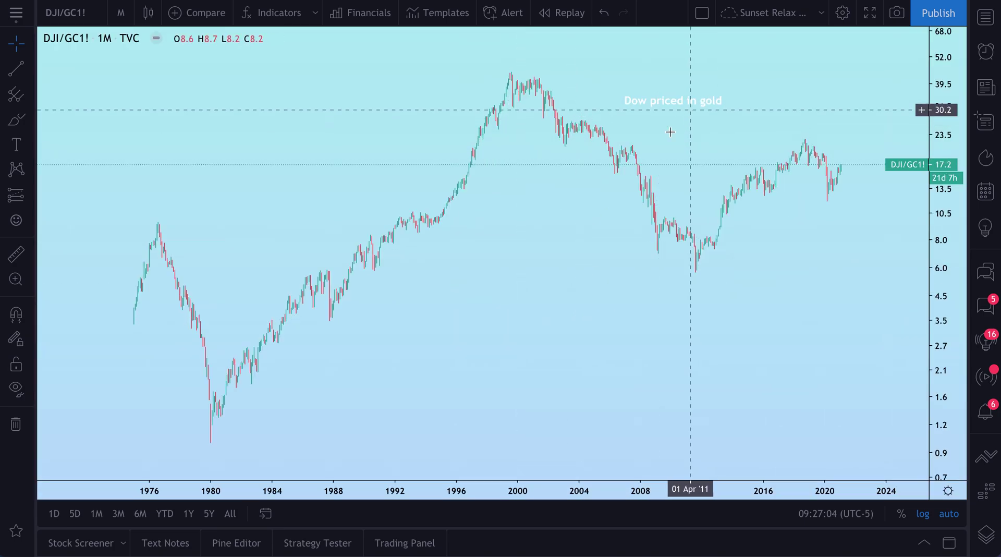
- Pan and zoom through the monthly history back to 1976, then bring up symbol search
scroll(514, 315, "up", 3)
left_click_drag(438, 336, 516, 337)
left_click_drag(416, 349, 456, 349)
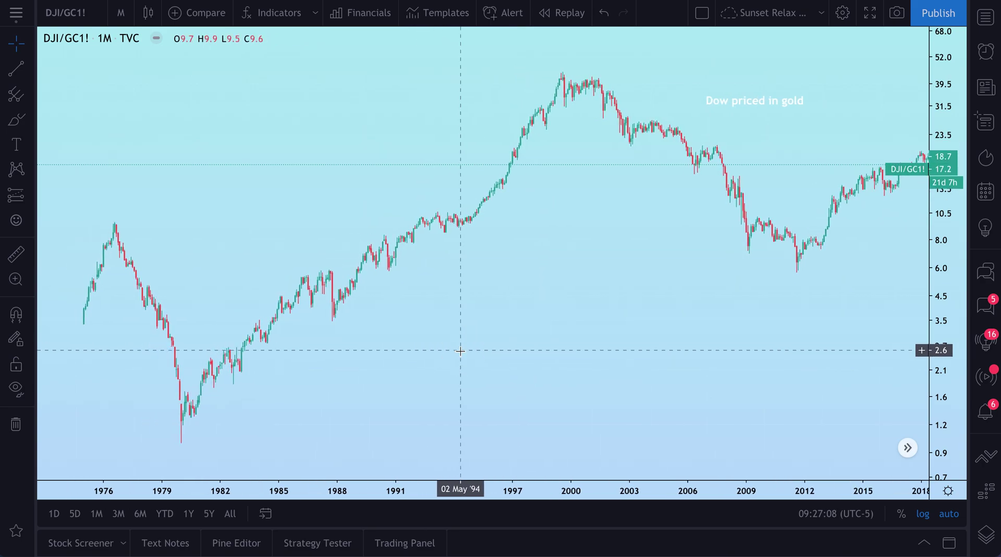
scroll(458, 350, "up", 2)
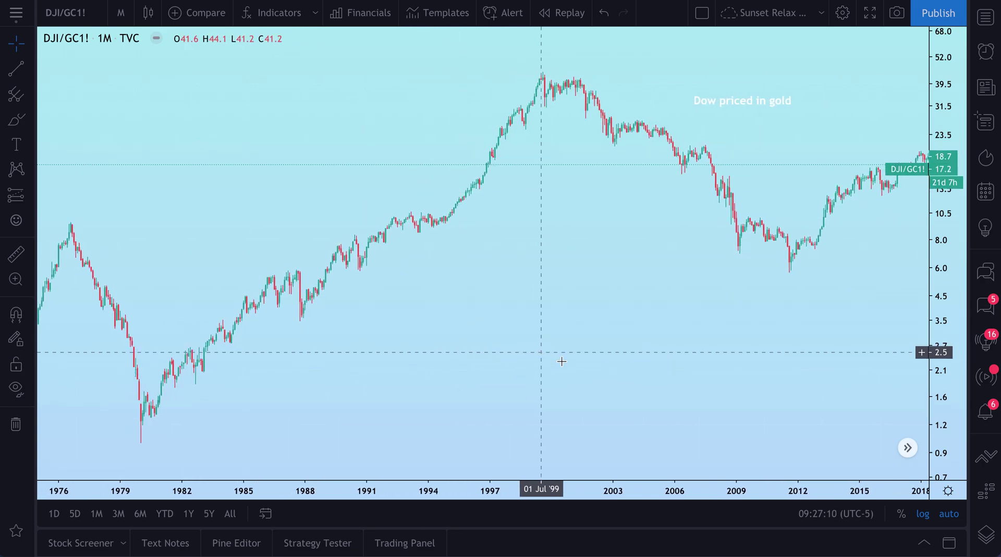
left_click_drag(590, 368, 539, 340)
scroll(592, 346, "down", 3)
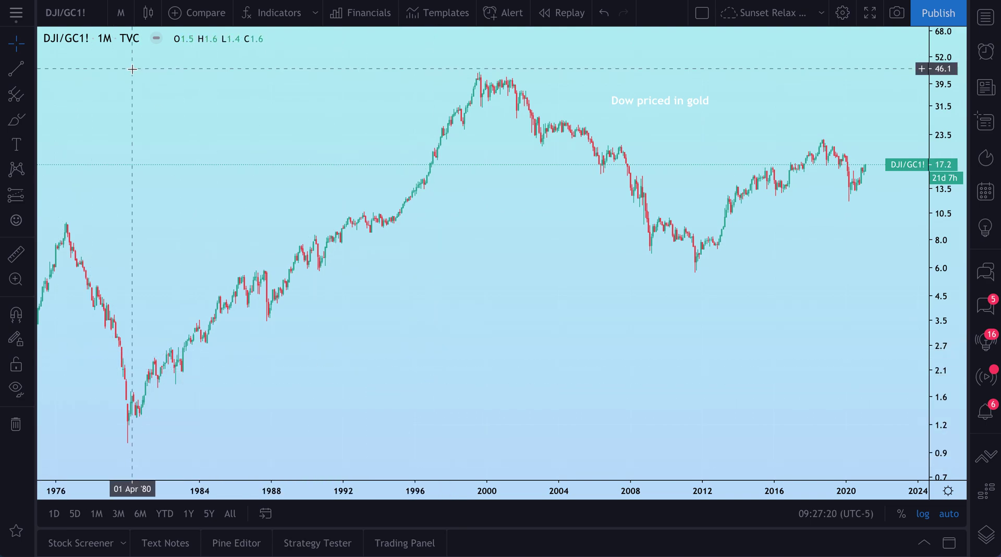
left_click(76, 15)
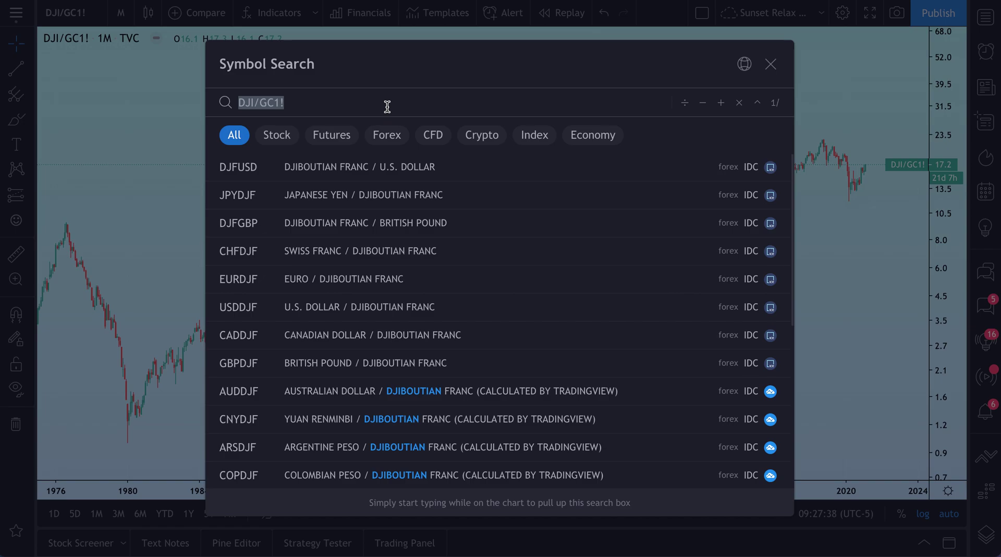
- Type (SLV+GLD)/BTCUSD over the DJI/GC1! text in the symbol search field
type("(")
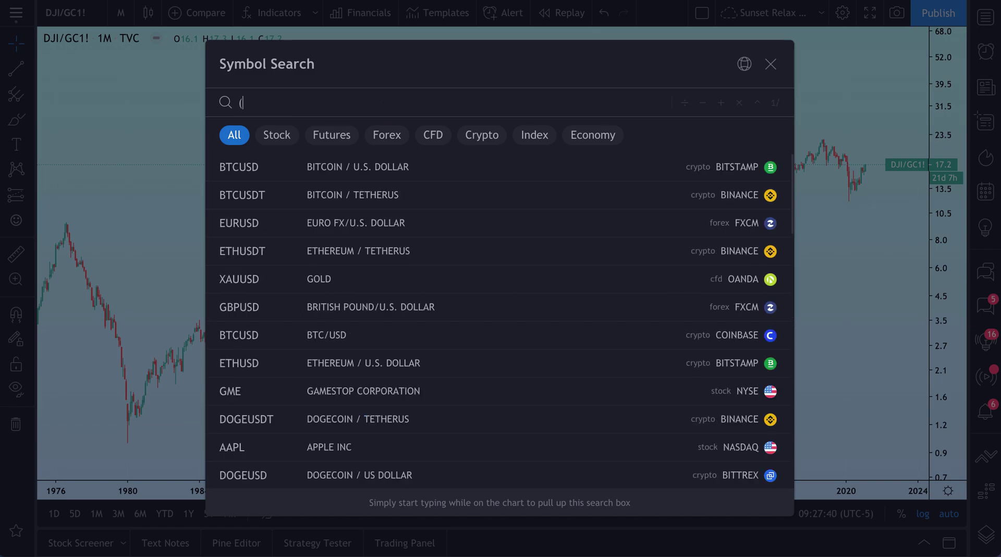
type("SLV+GLD)/BTCUSD")
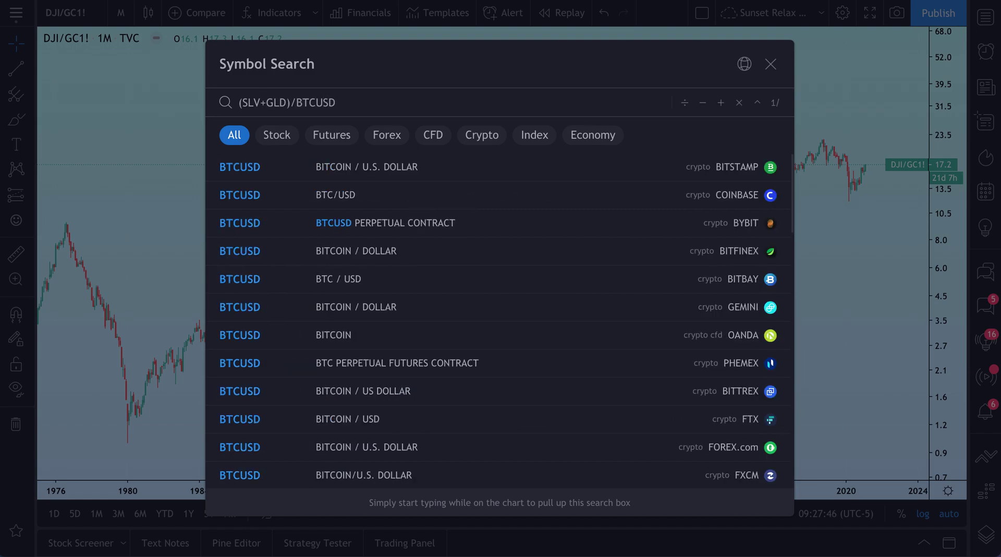
- Load (SLV+GLD)/BTCUSD and zoom and pan to centre its 2012–2020 monthly decline
key("Return")
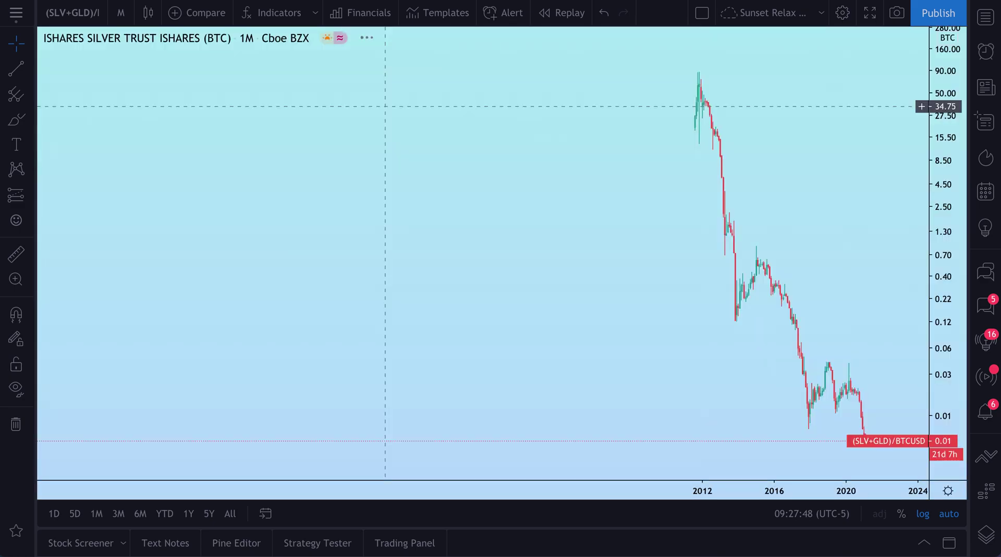
left_click_drag(465, 125, 317, 132)
scroll(315, 132, "up", 4)
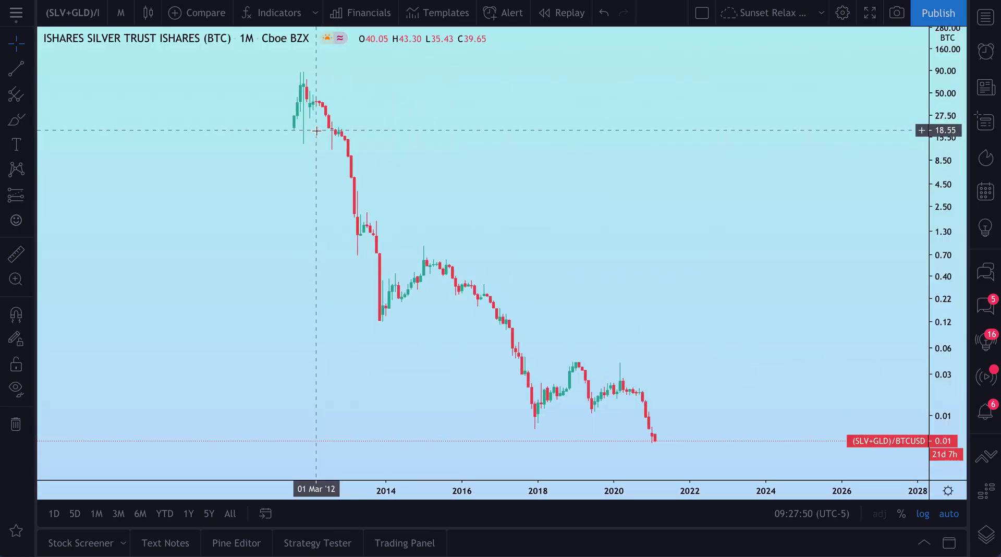
scroll(316, 130, "up", 3)
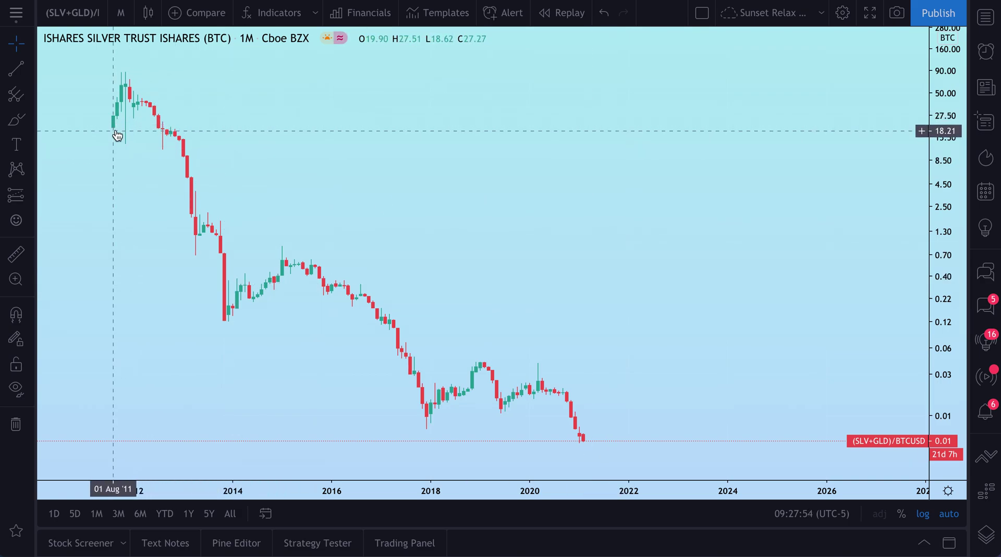
scroll(237, 206, "up", 1)
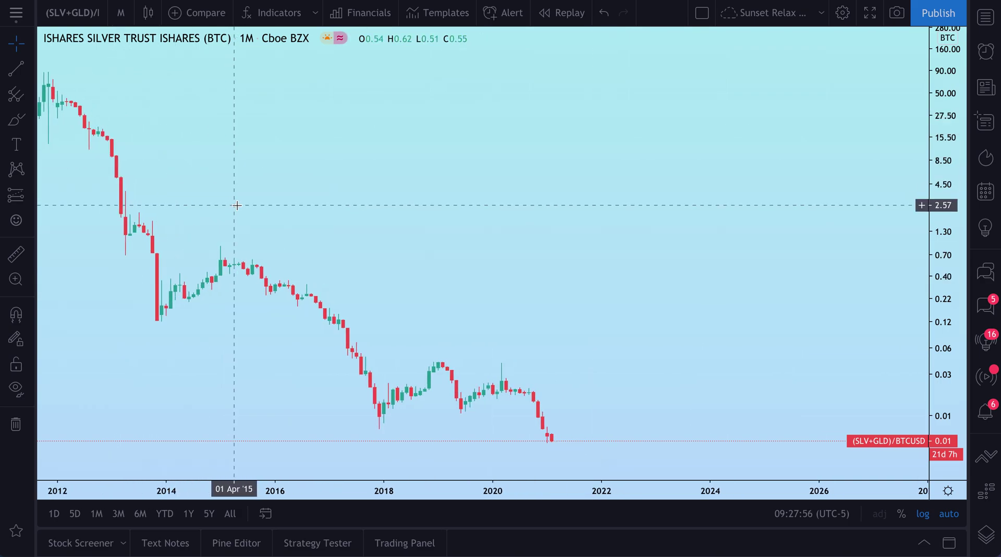
left_click_drag(355, 208, 414, 210)
scroll(417, 211, "up", 2)
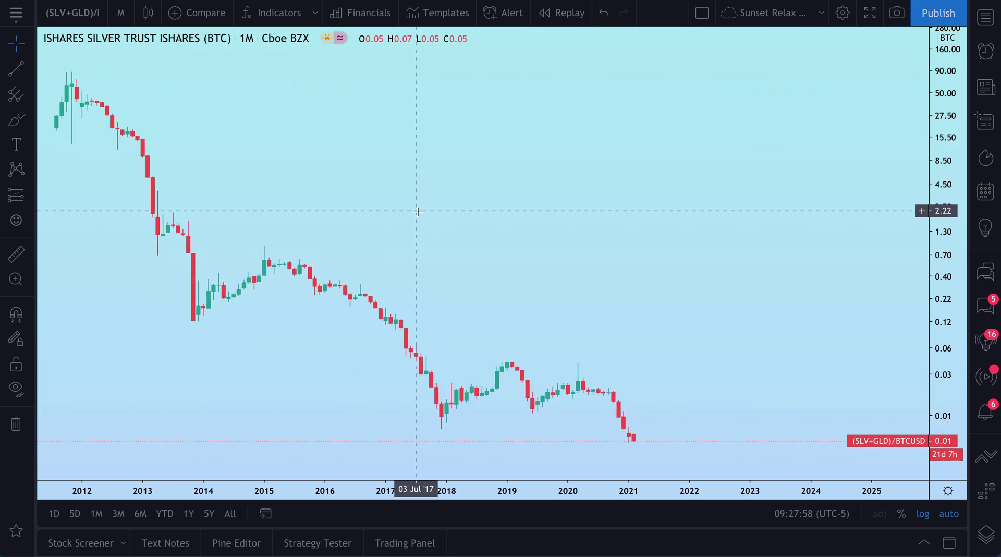
- Enter BTCUSD+AAPL+TSLA+SNAP in symbol search, removing the stray trailing plus
left_click(76, 17)
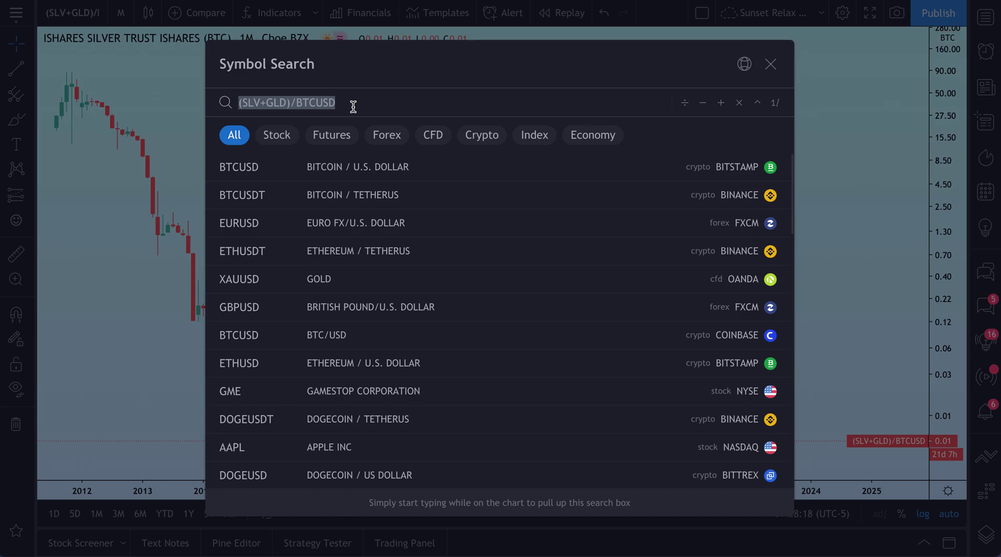
type("BT")
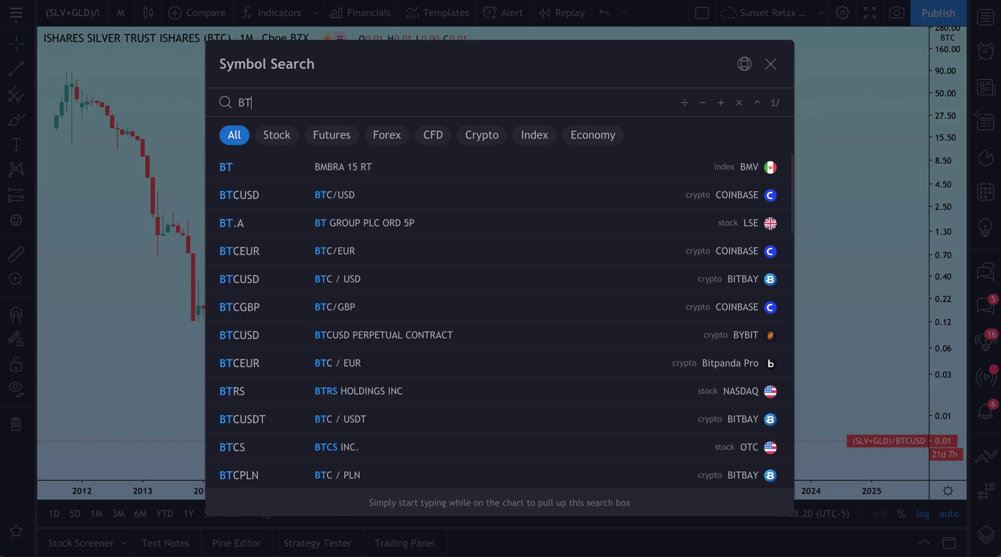
type("CUSD+AAPL")
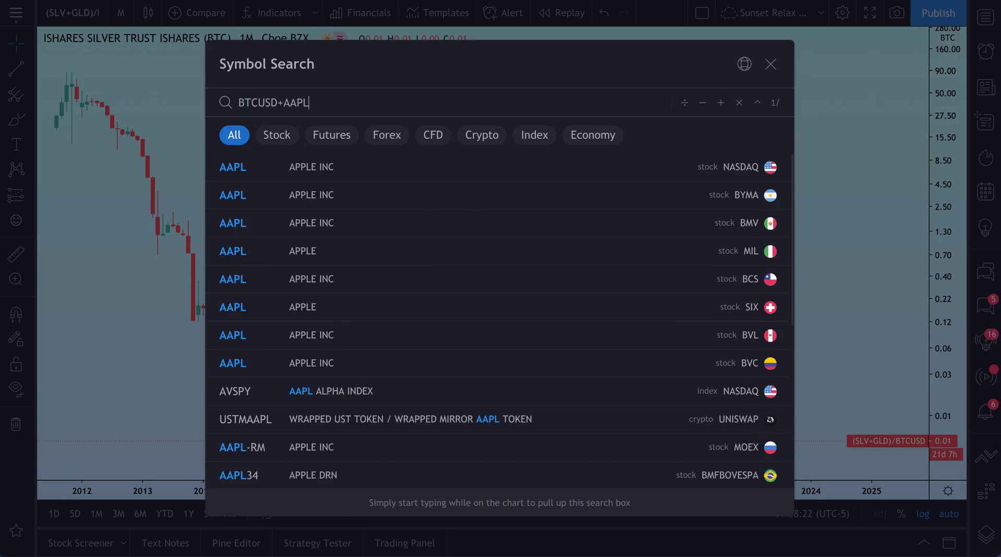
type("+TSLA+")
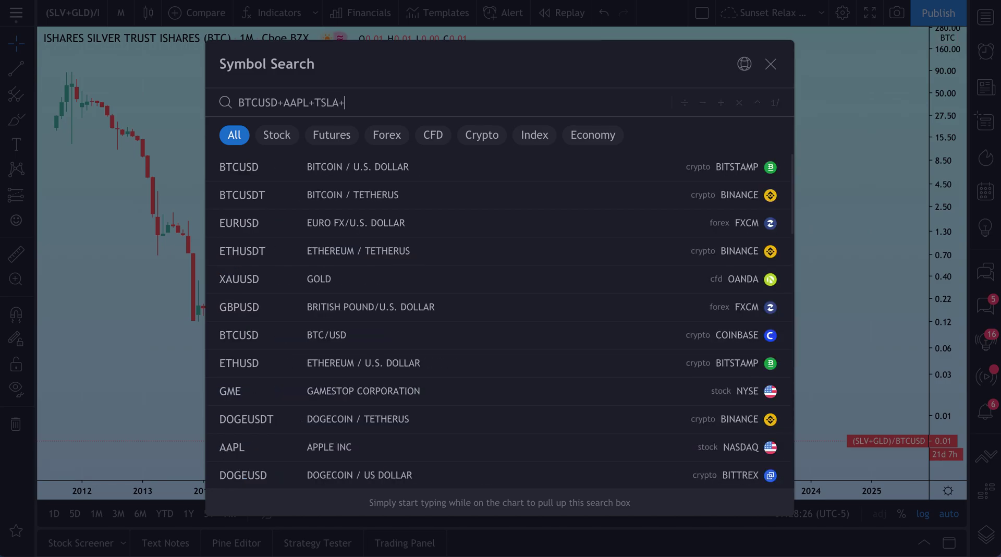
type("SNAP+")
key("BackSpace")
- Load the BTCUSD+AAPL+TSLA+SNAP basket, view its 2017–2021 rise, and reopen symbol search
key("Return")
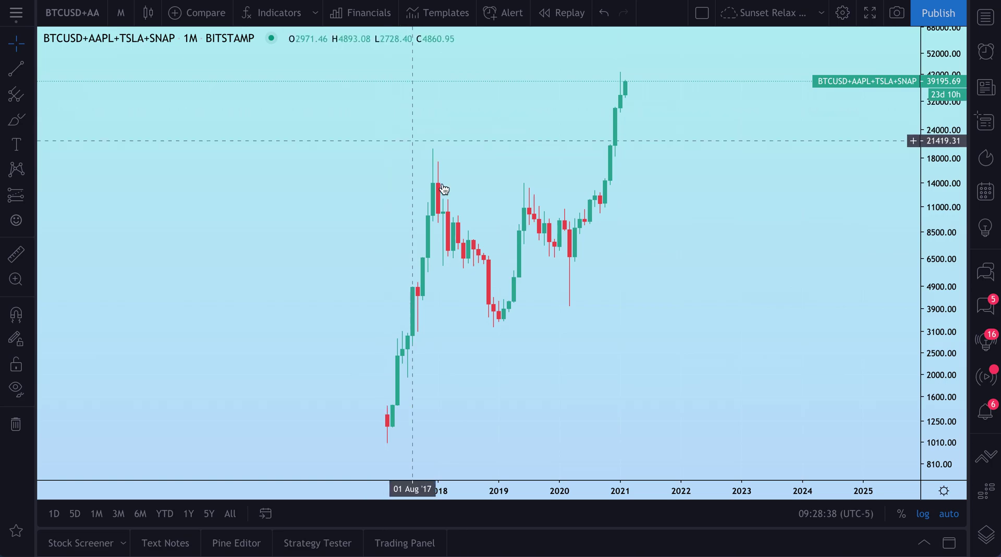
scroll(444, 189, "up", 5)
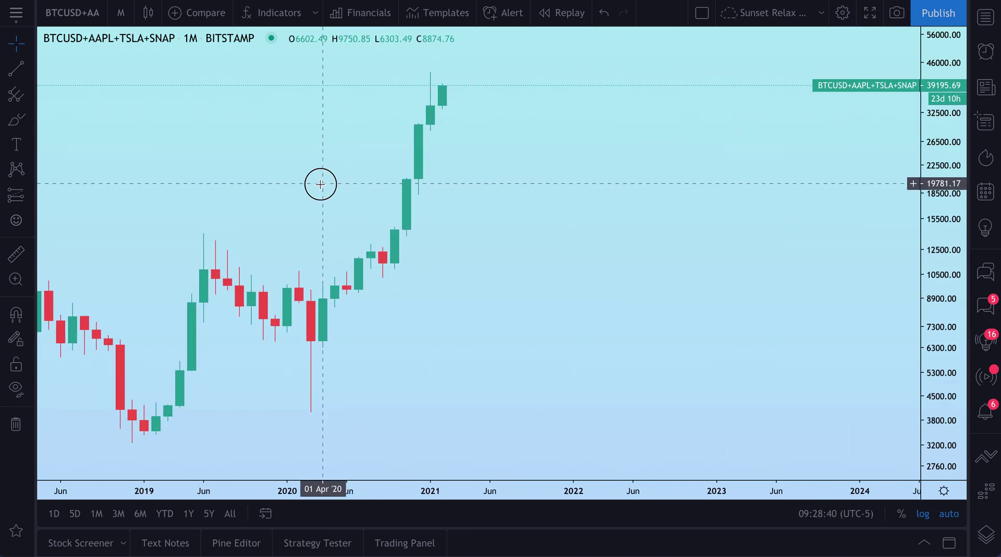
left_click_drag(320, 184, 688, 282)
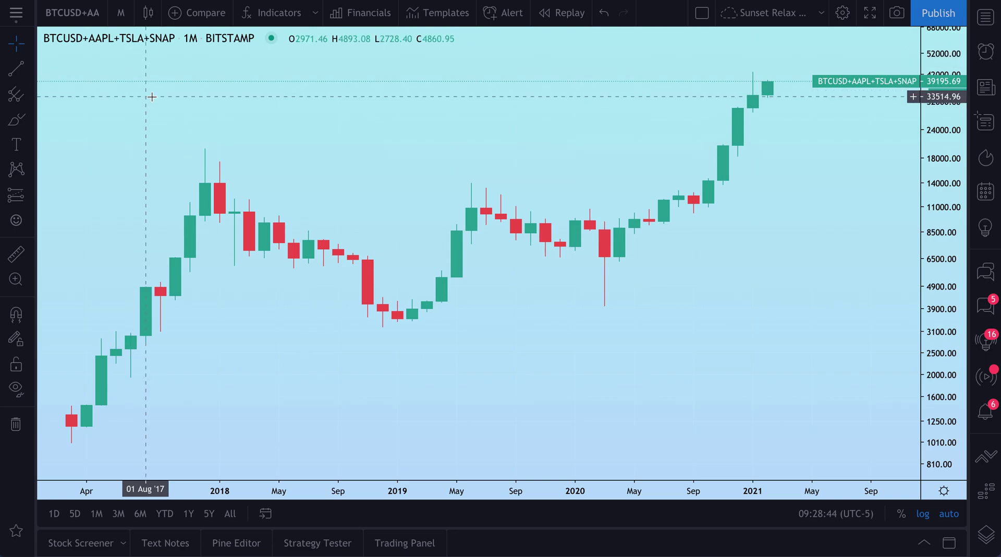
left_click(72, 12)
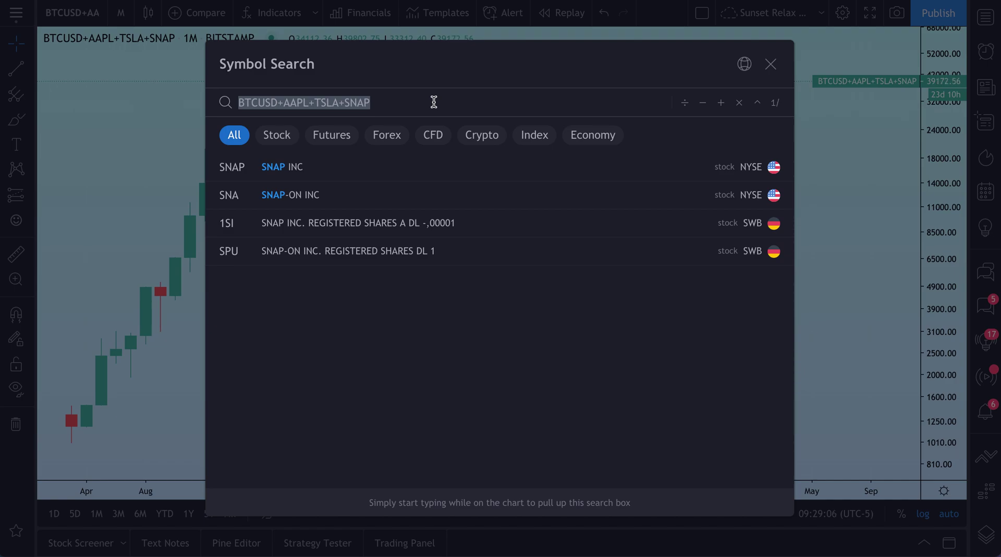
- Chart AMZN/AAPL monthly and zoom out to show history back to 1998
type("AMZN/AAPL")
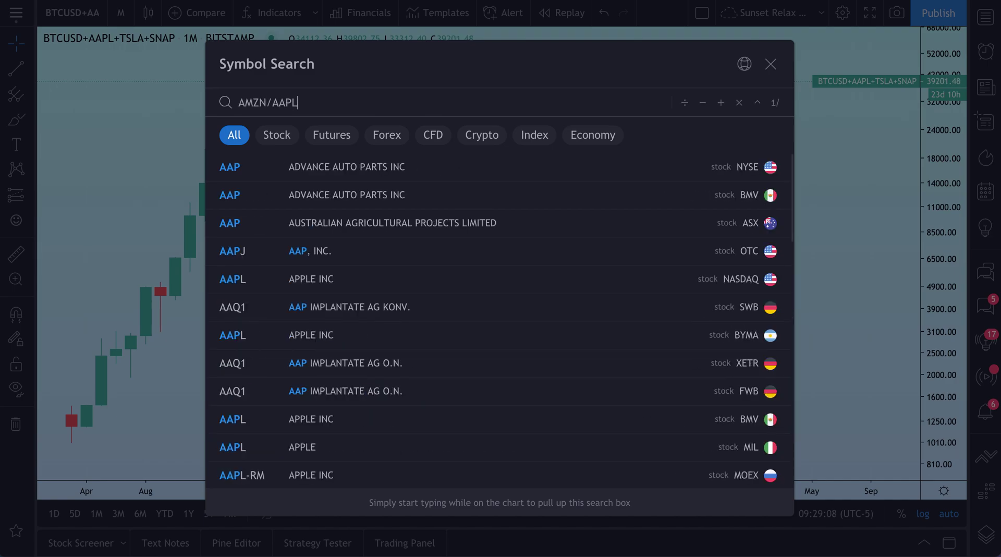
key("Return")
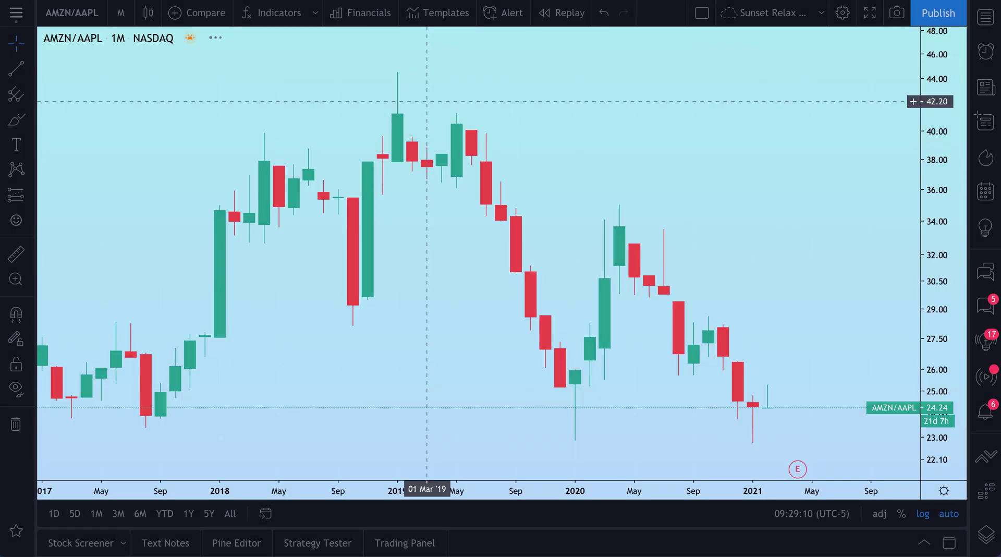
scroll(563, 310, "down", 5)
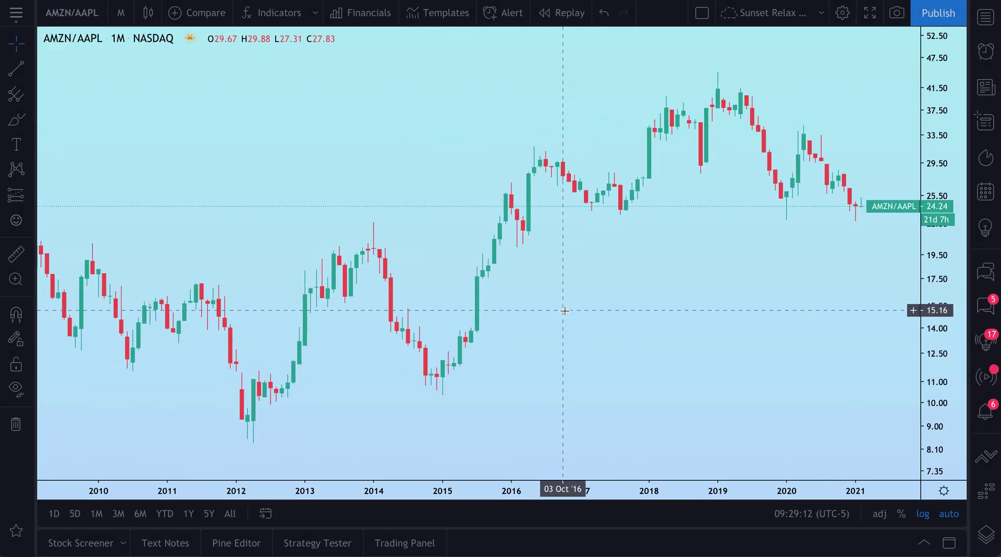
scroll(565, 310, "down", 5)
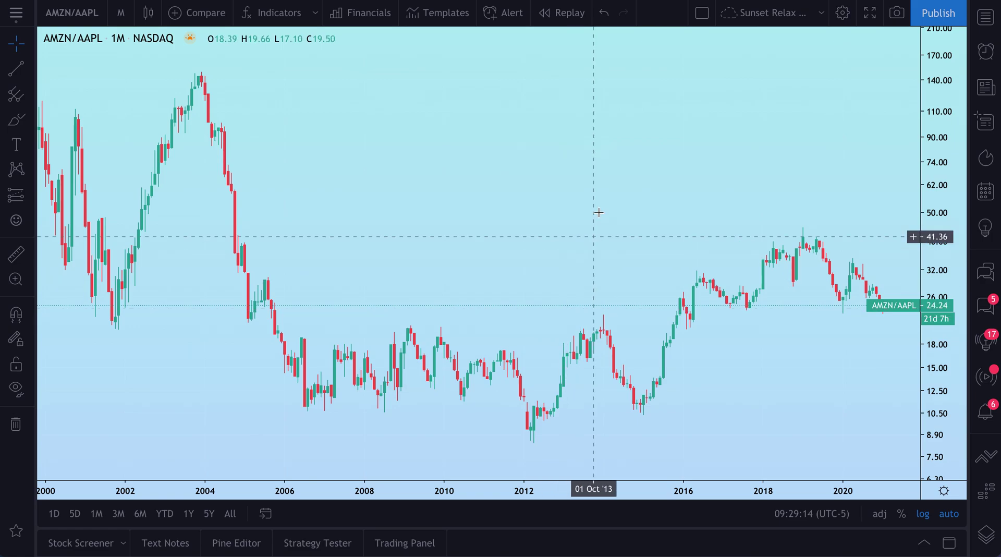
scroll(489, 205, "down", 5)
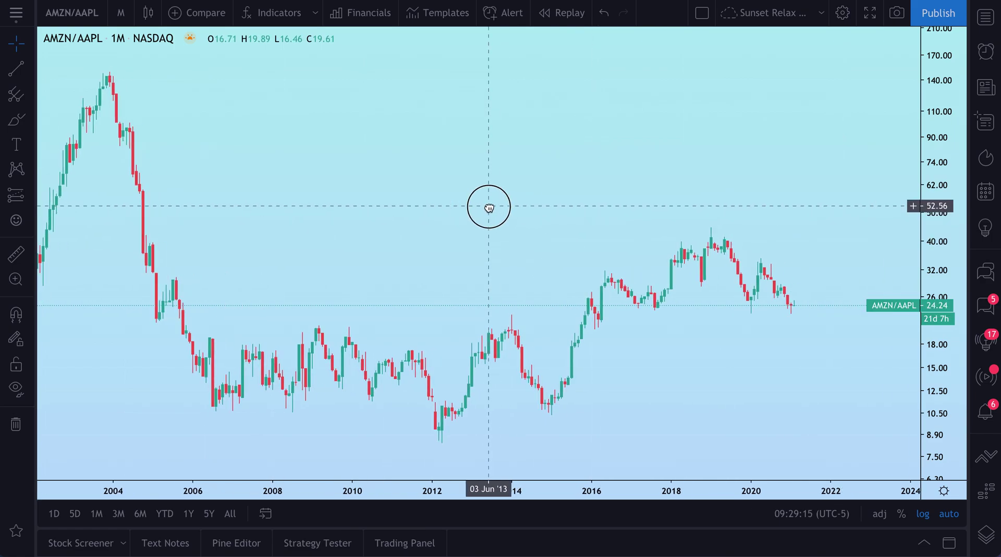
left_click(86, 21)
- Search GC and chart the continuous gold futures contract GC1!
type("GC")
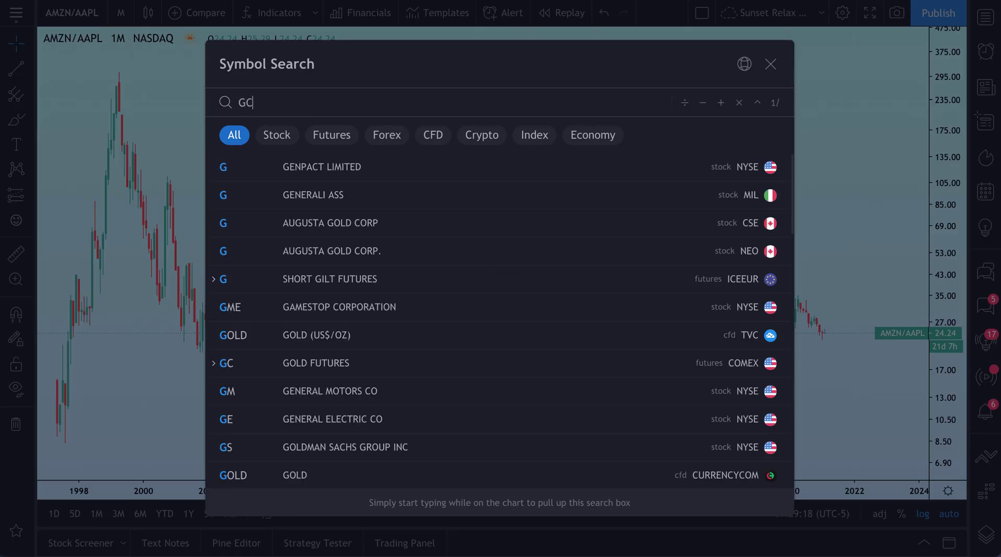
left_click(369, 176)
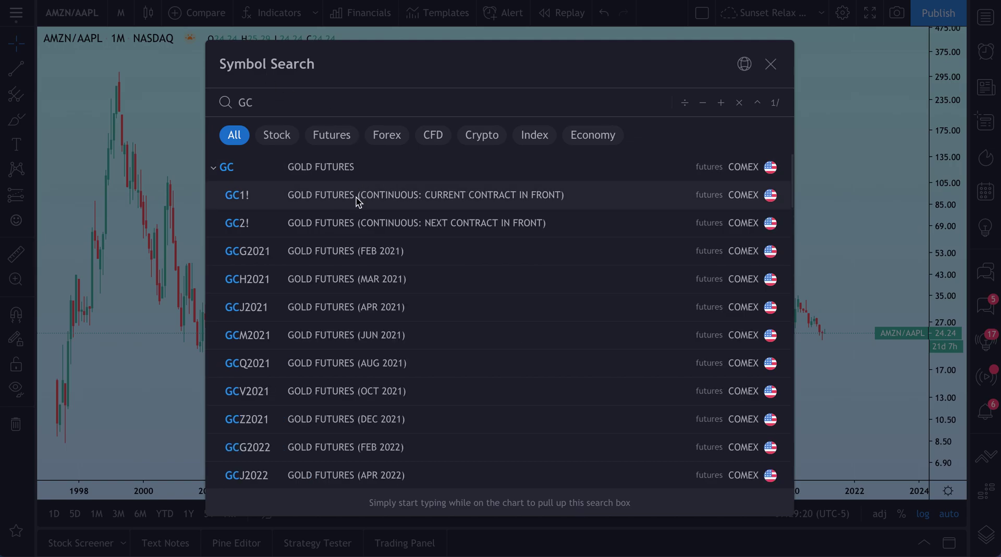
left_click(297, 196)
- Extend the symbol to GC1!/BTCUSD, view it from 2012, and reopen symbol search
left_click(80, 20)
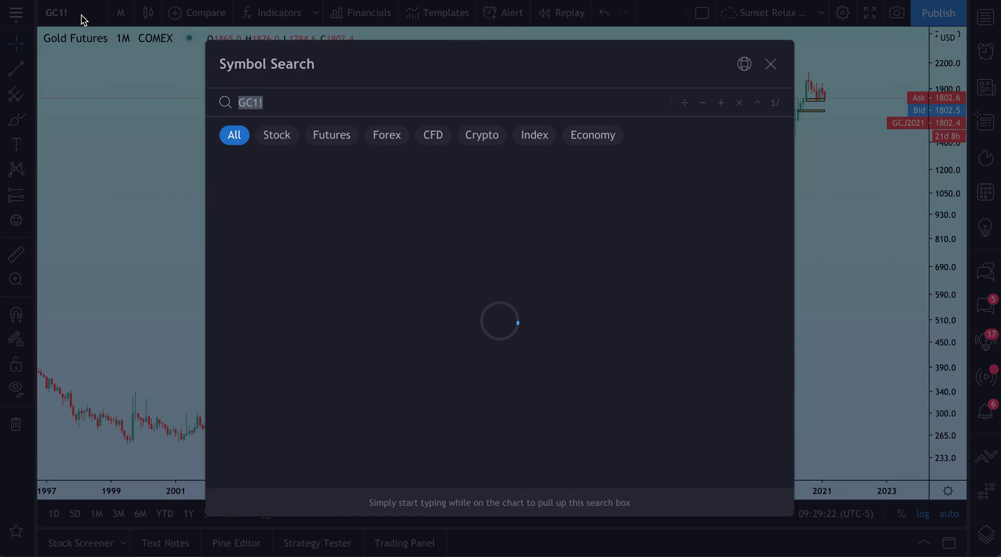
left_click(294, 105)
type("/BTCUSD")
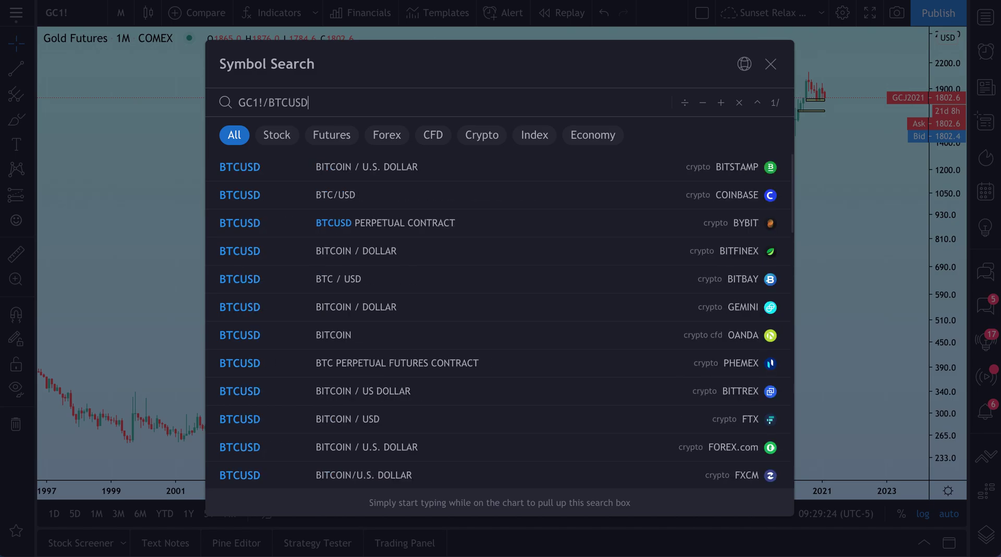
key("Return")
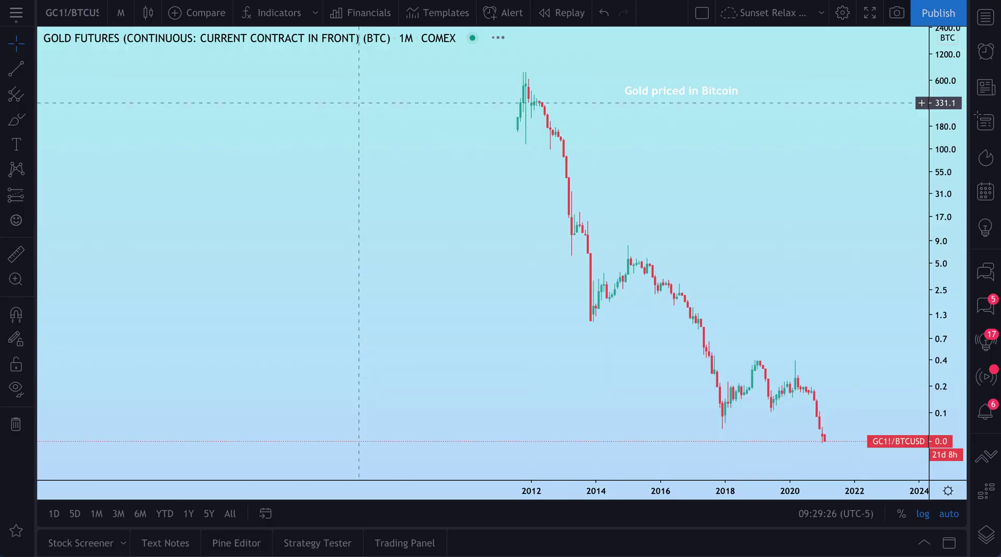
scroll(621, 252, "up", 5)
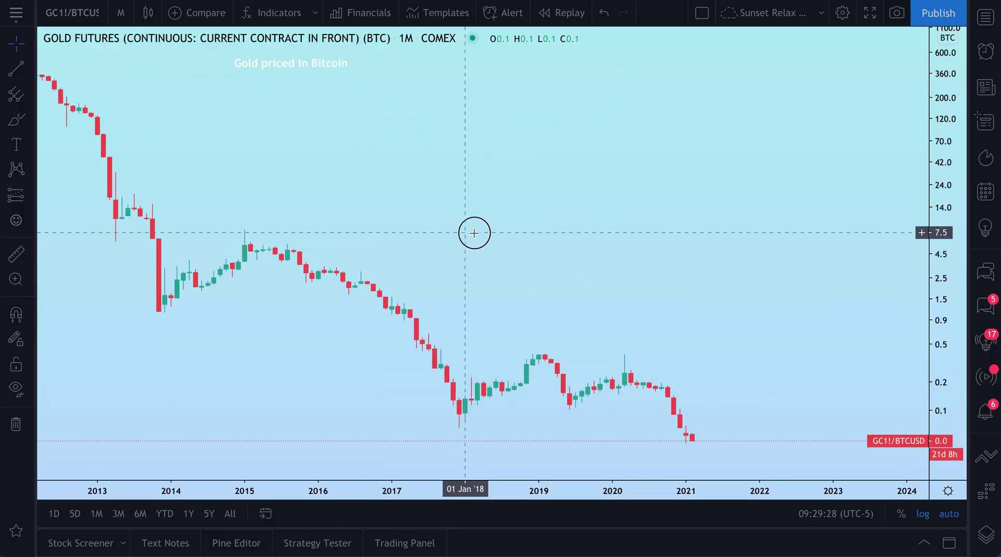
left_click_drag(472, 233, 617, 240)
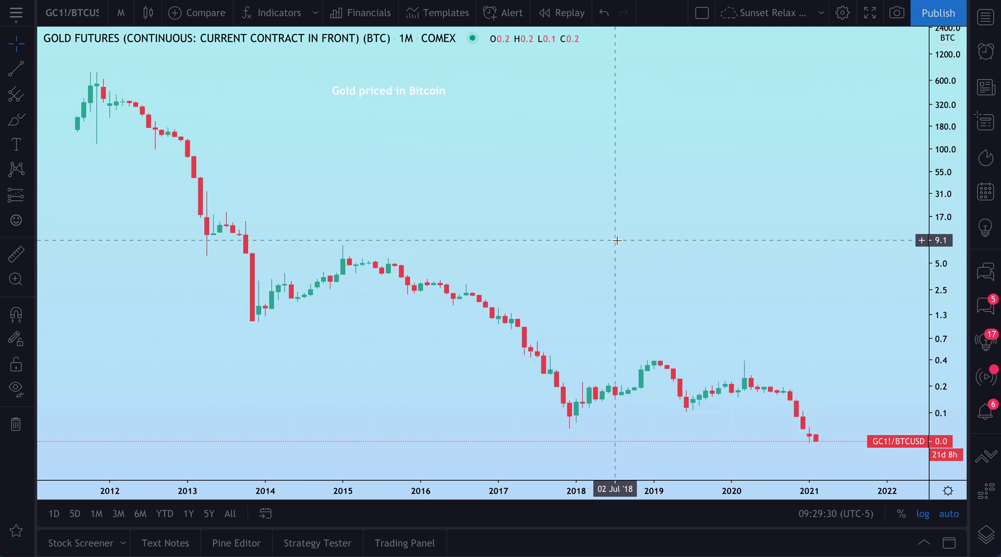
scroll(617, 241, "up", 3)
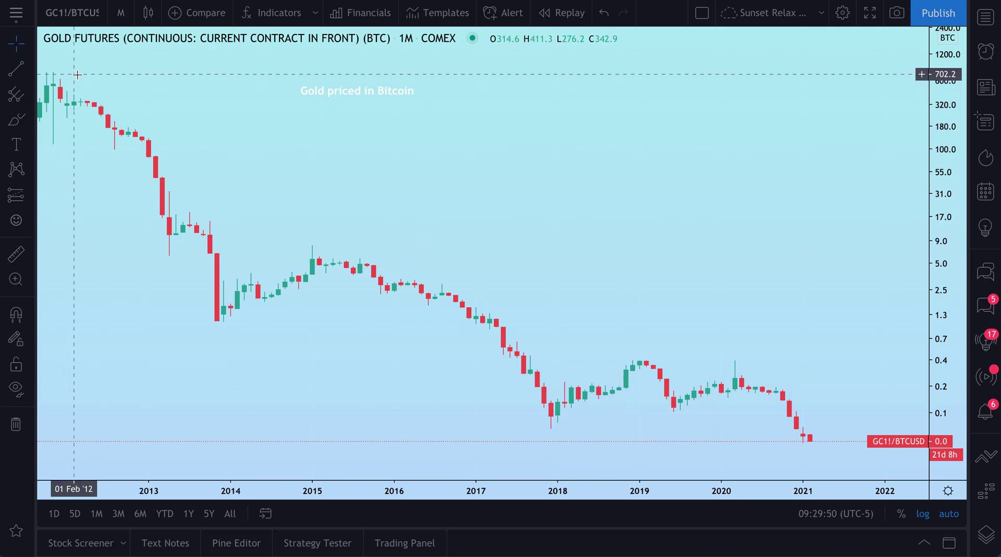
left_click(72, 16)
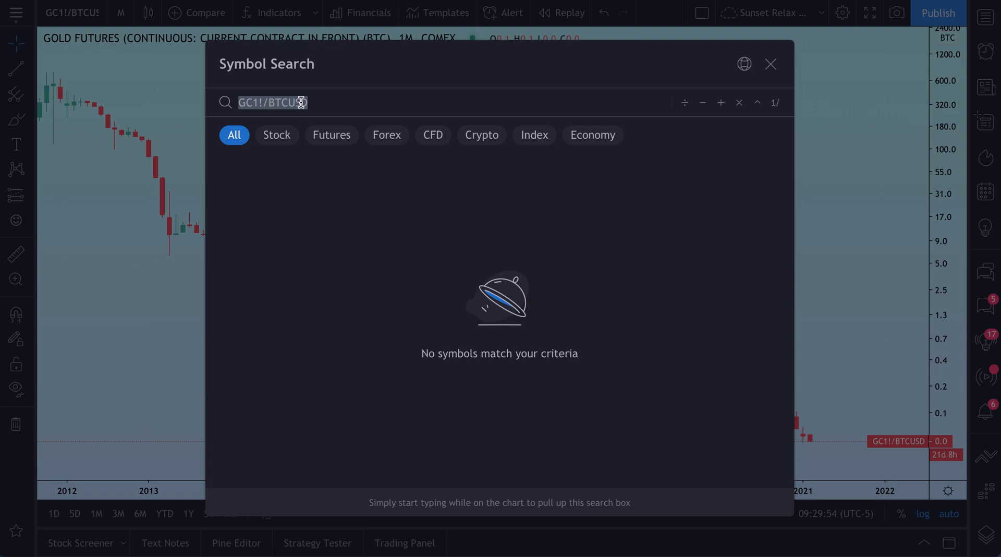
- Load the AAPL+TSLA combined symbol and frame the monthly chart on 2013 through 2022
type("AAPL+T")
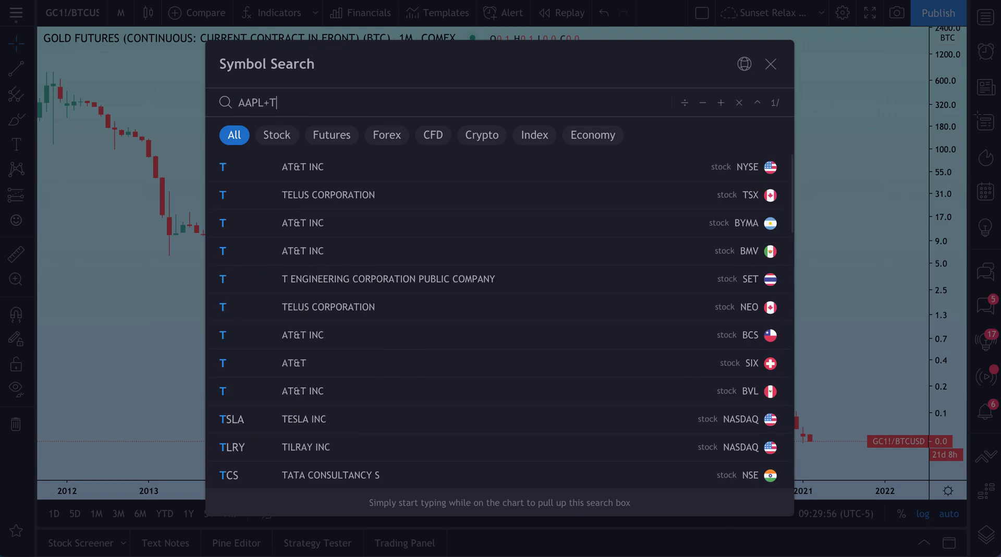
type("SLA")
key("Return")
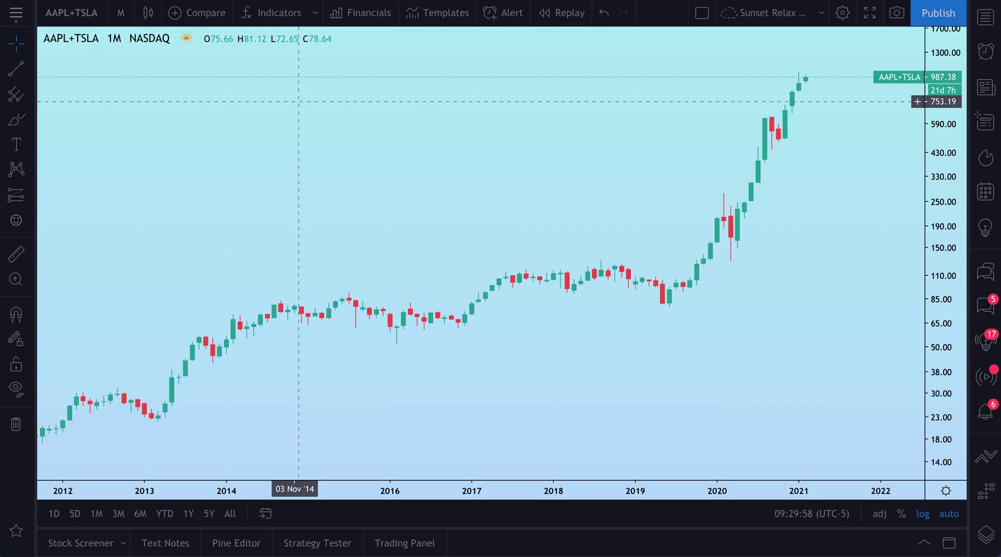
scroll(573, 219, "down", 2)
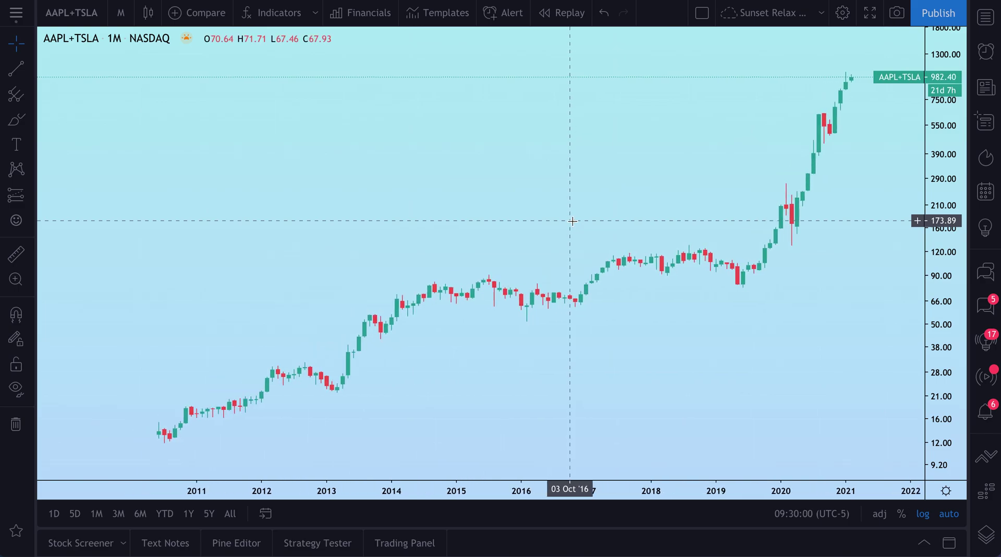
scroll(574, 219, "up", 1)
left_click_drag(573, 220, 510, 219)
scroll(509, 224, "up", 2)
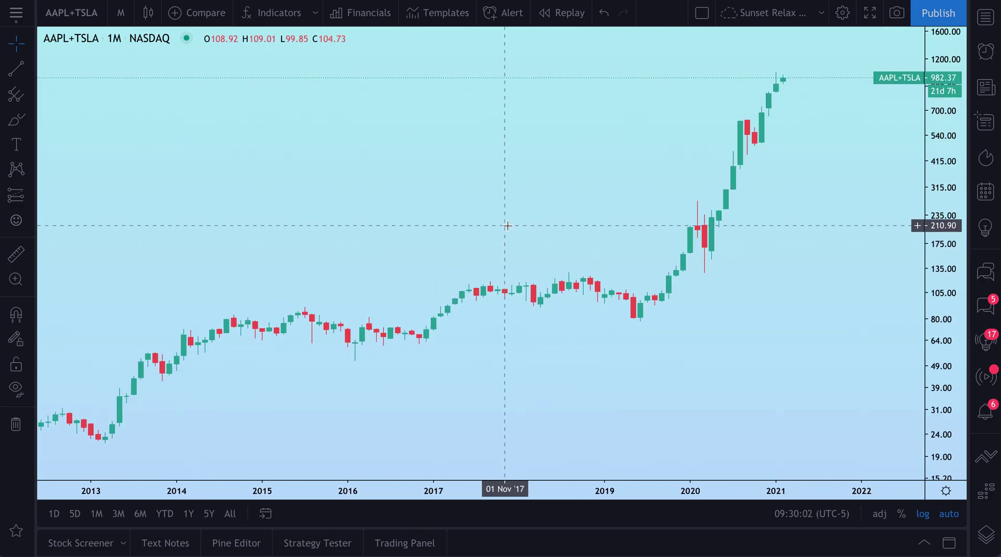
- Replace AAPL+TSLA with the (AAPL+BTCUSD)/GC1! spread, using GC1! from Gold Futures as divisor
left_click(79, 13)
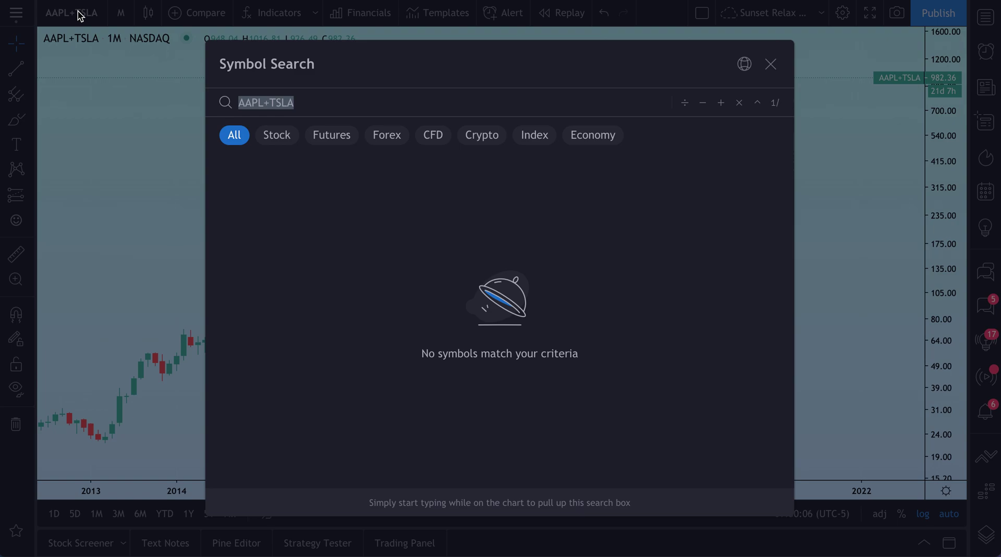
type("(AAPL")
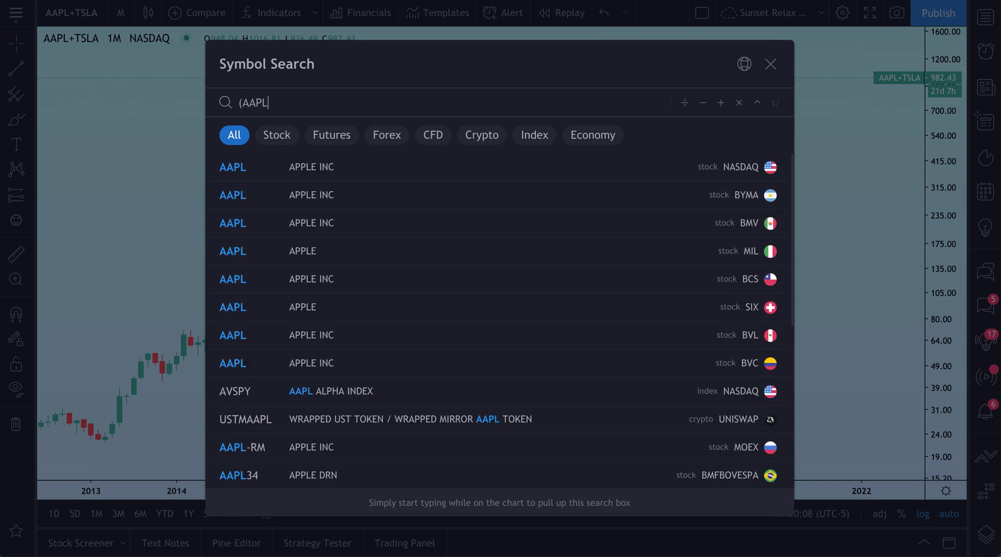
type("+BTCUSD)")
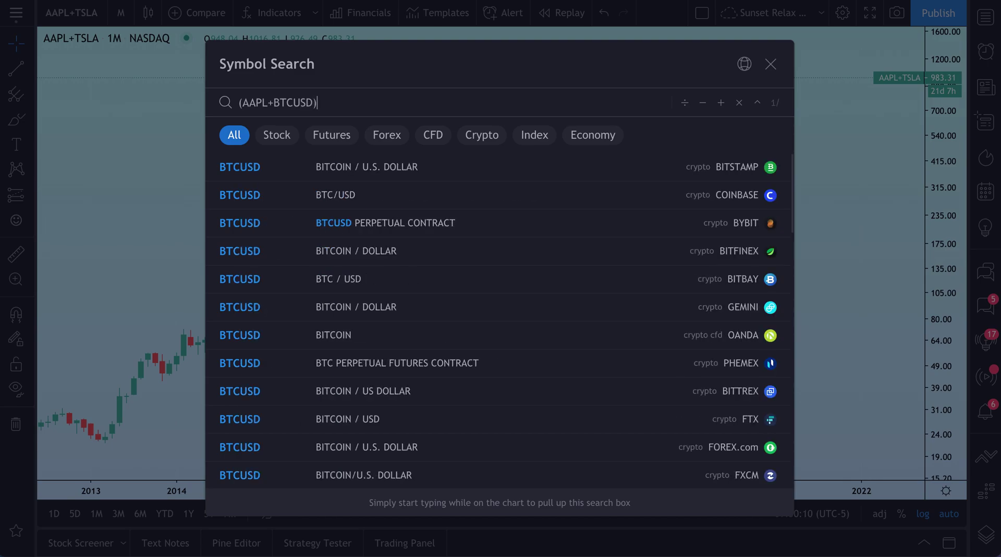
type("/")
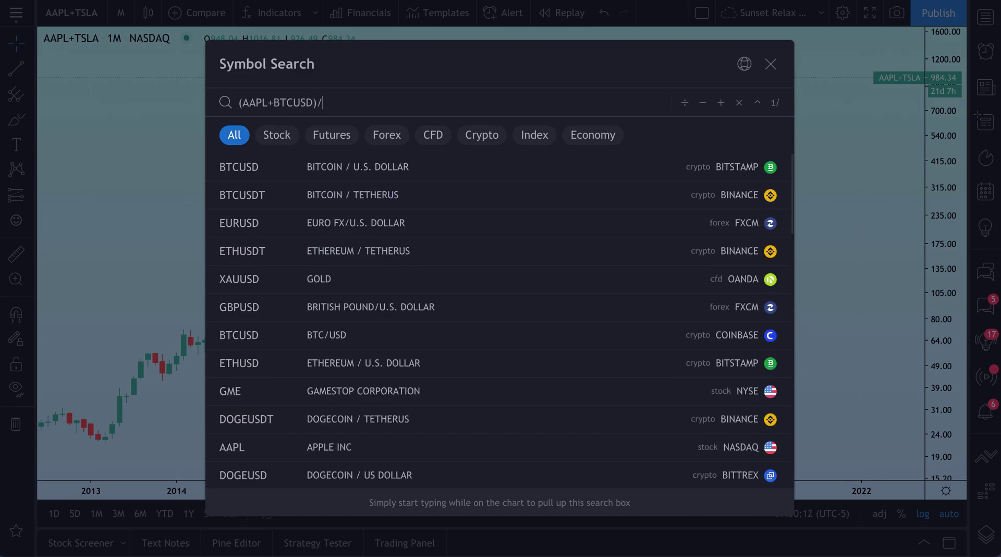
type("GC")
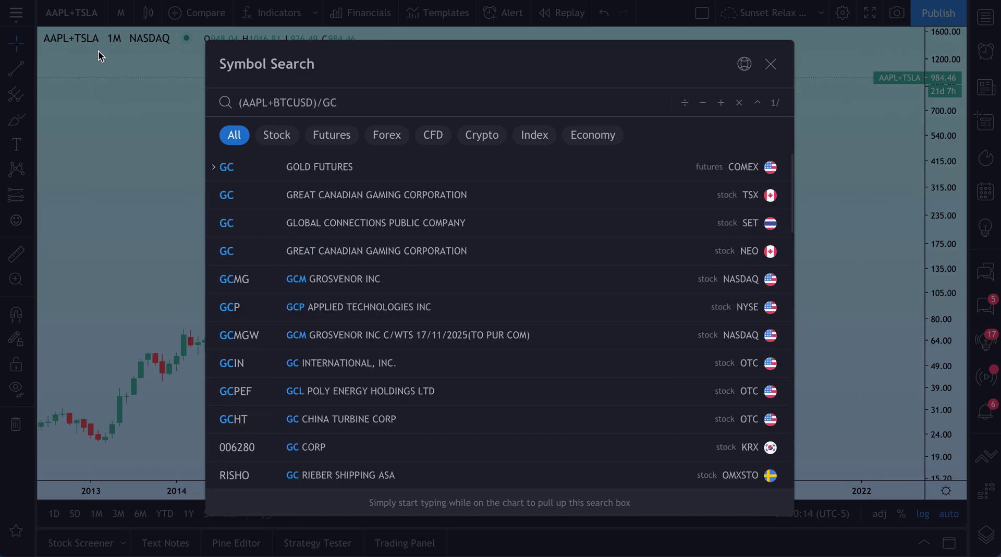
left_click(284, 166)
left_click(291, 195)
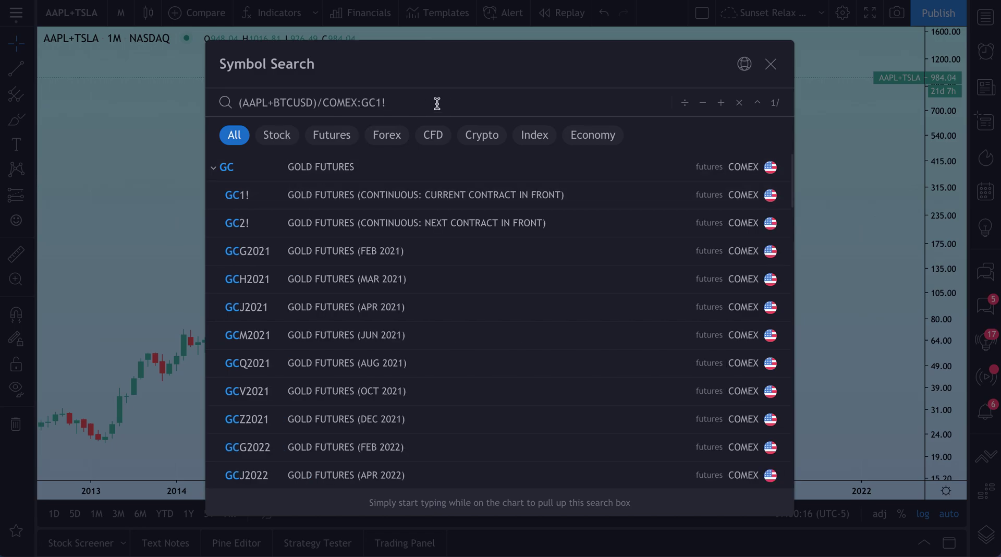
key("Return")
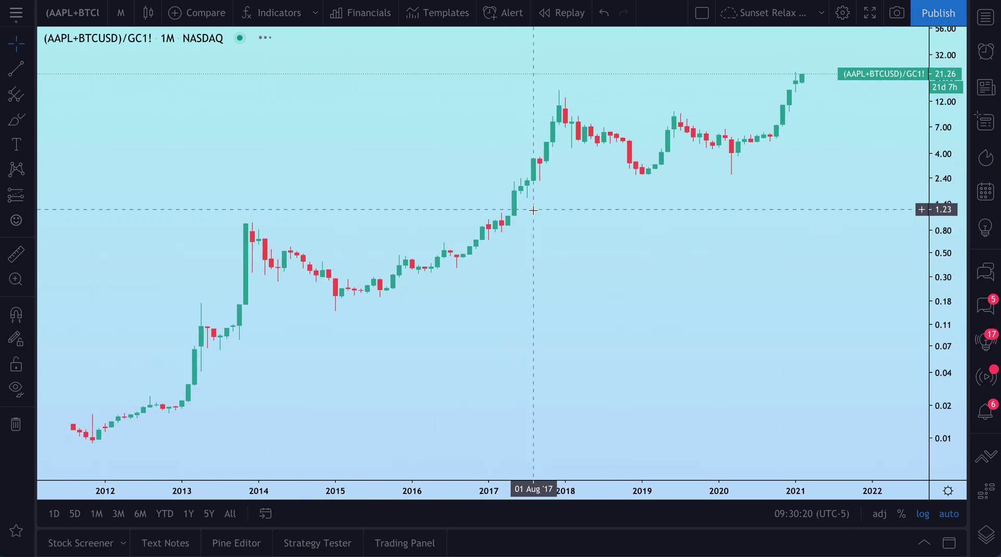
scroll(533, 210, "up", 3)
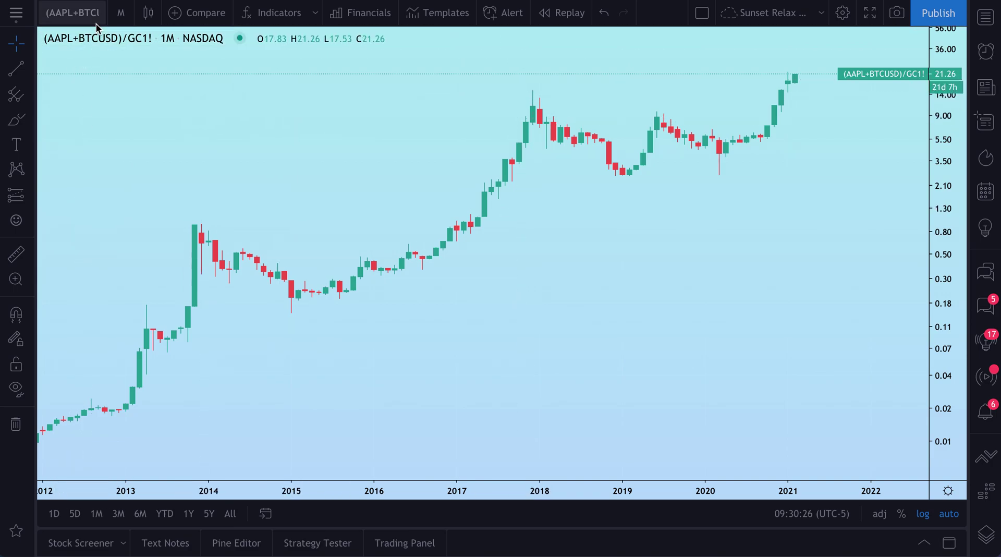
left_click(75, 15)
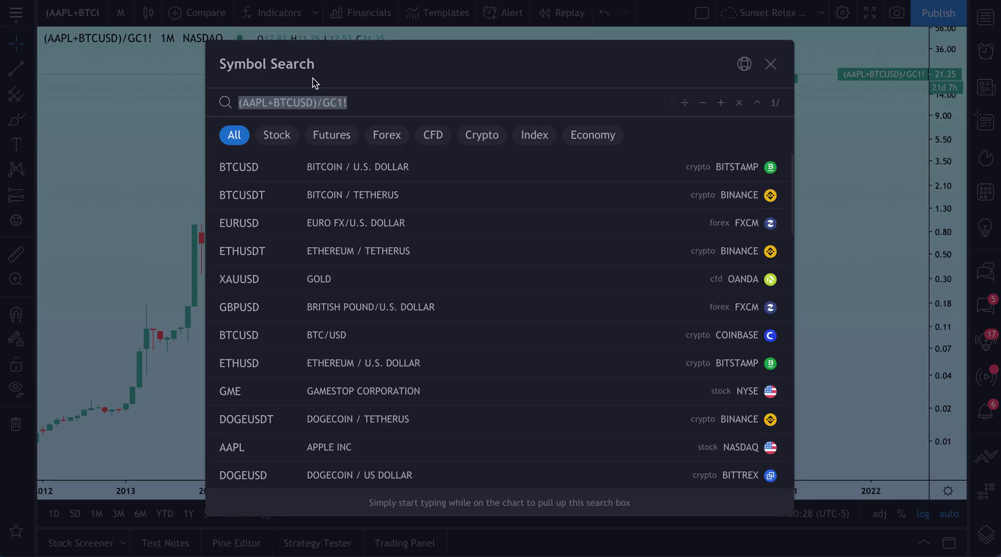